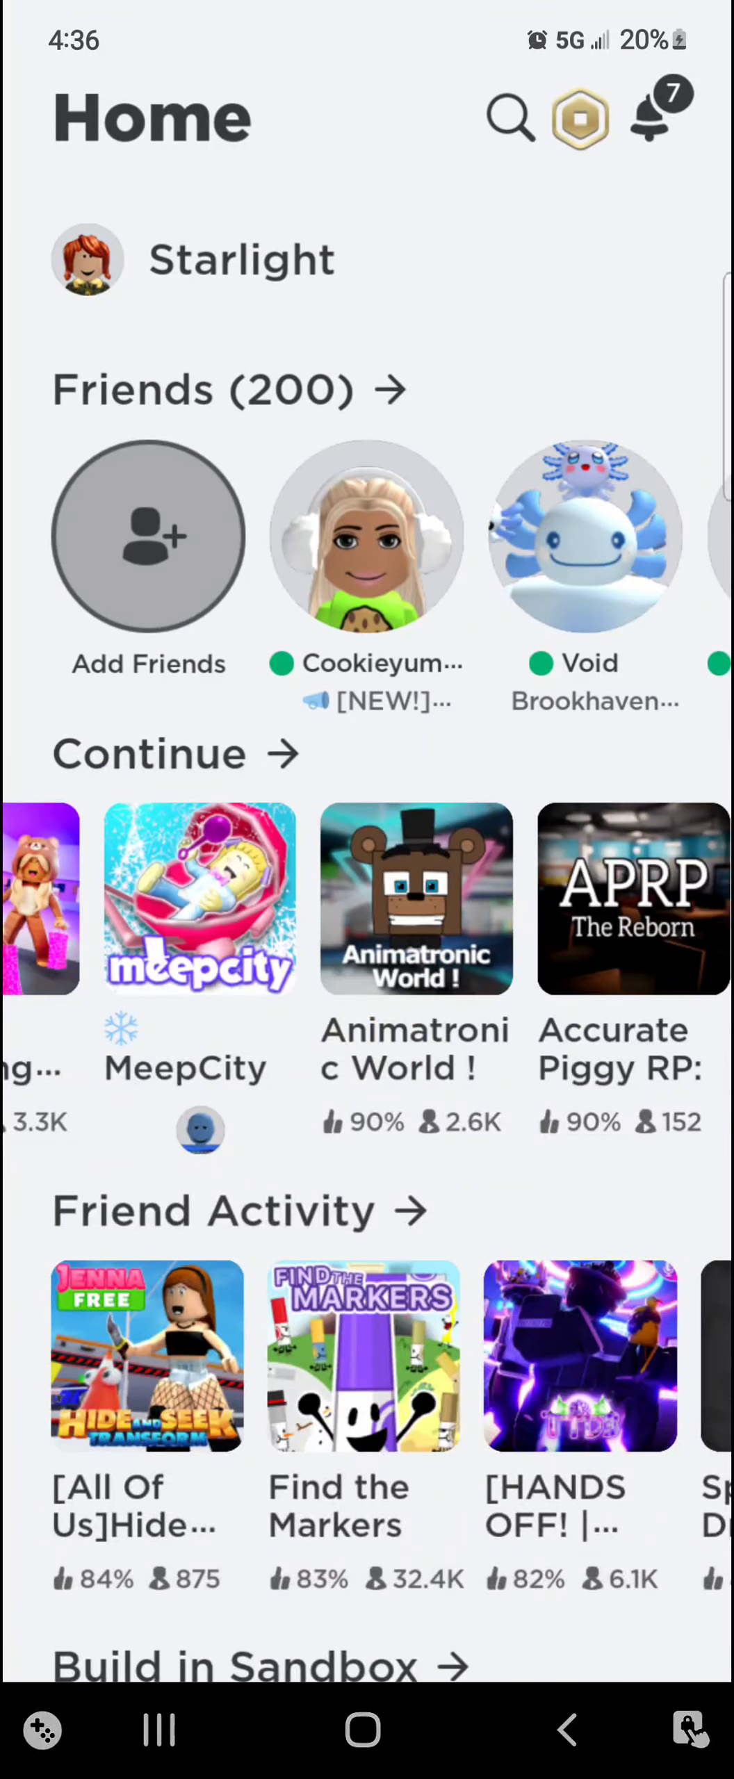
Open the MeepCity game page from the Roblox Home screen.
left_click(199, 898)
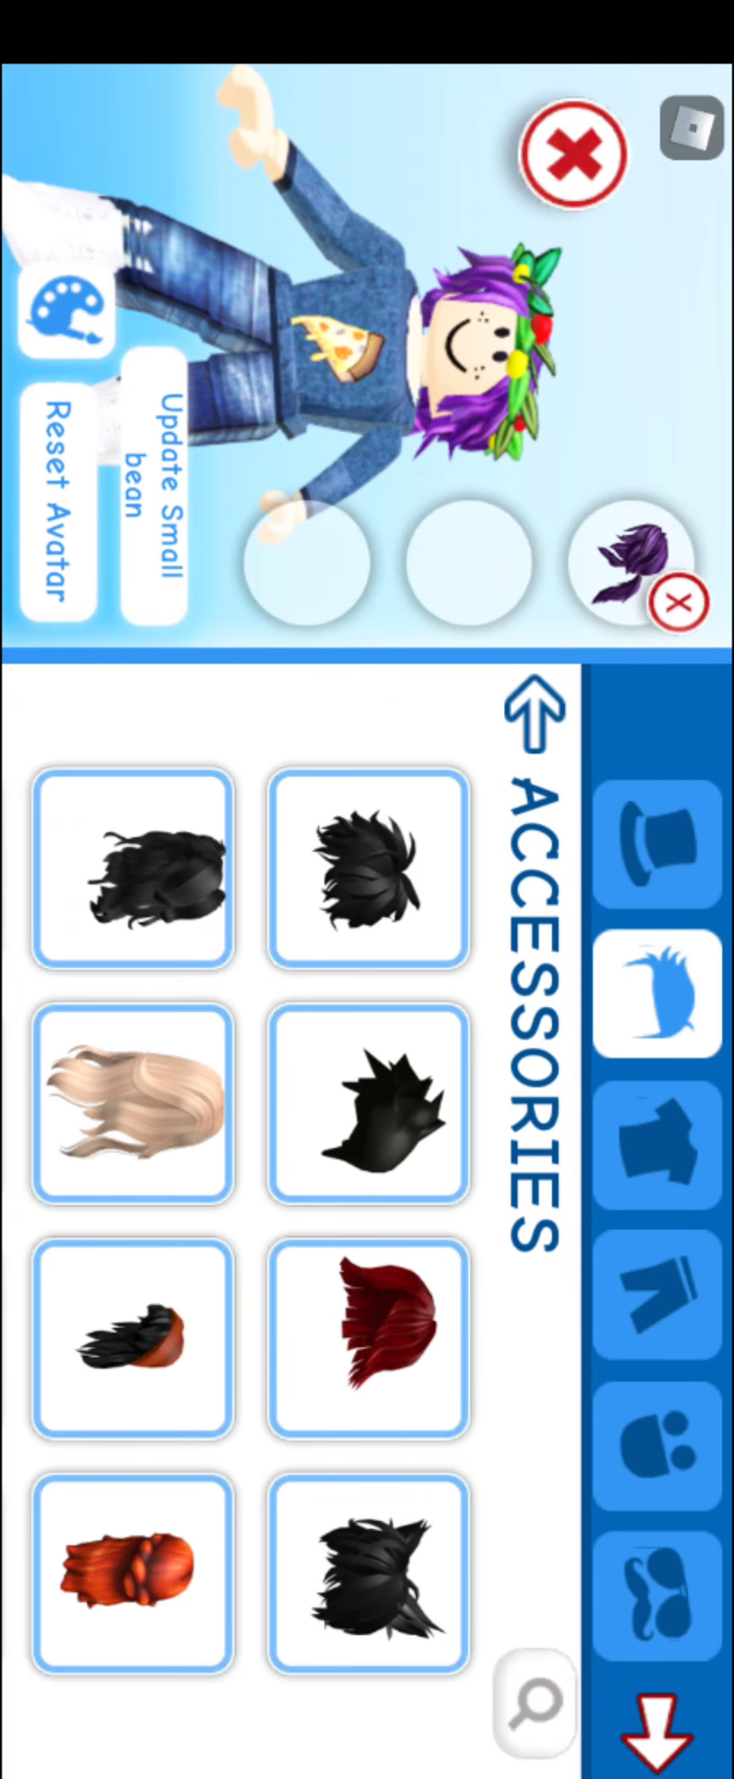
Search hair for 'short brown' and equip the short brown hair in place of the purple hair.
left_click(534, 1705)
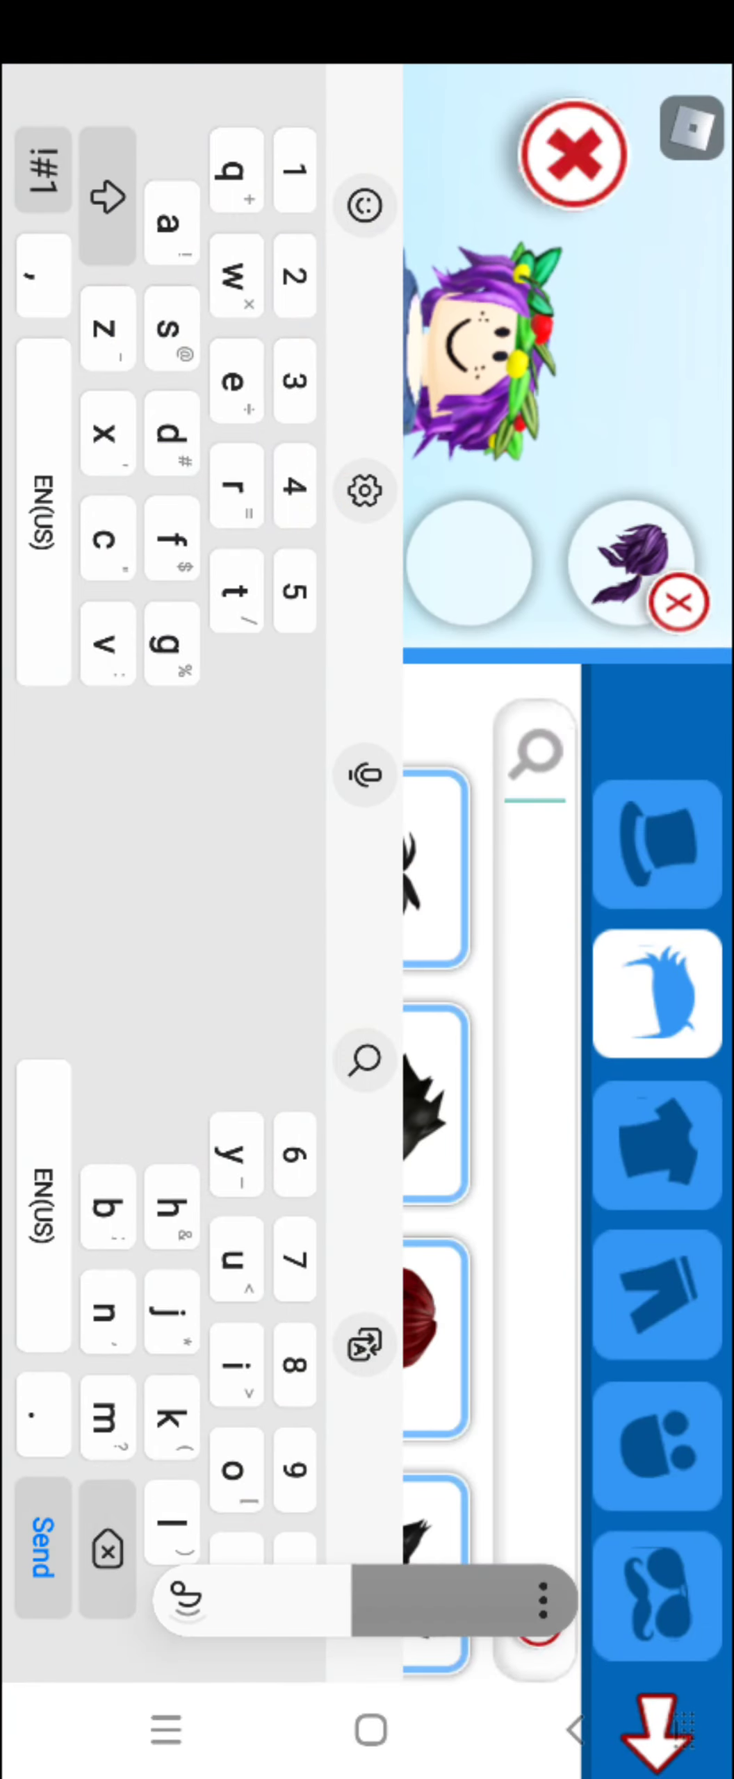
type("short brown")
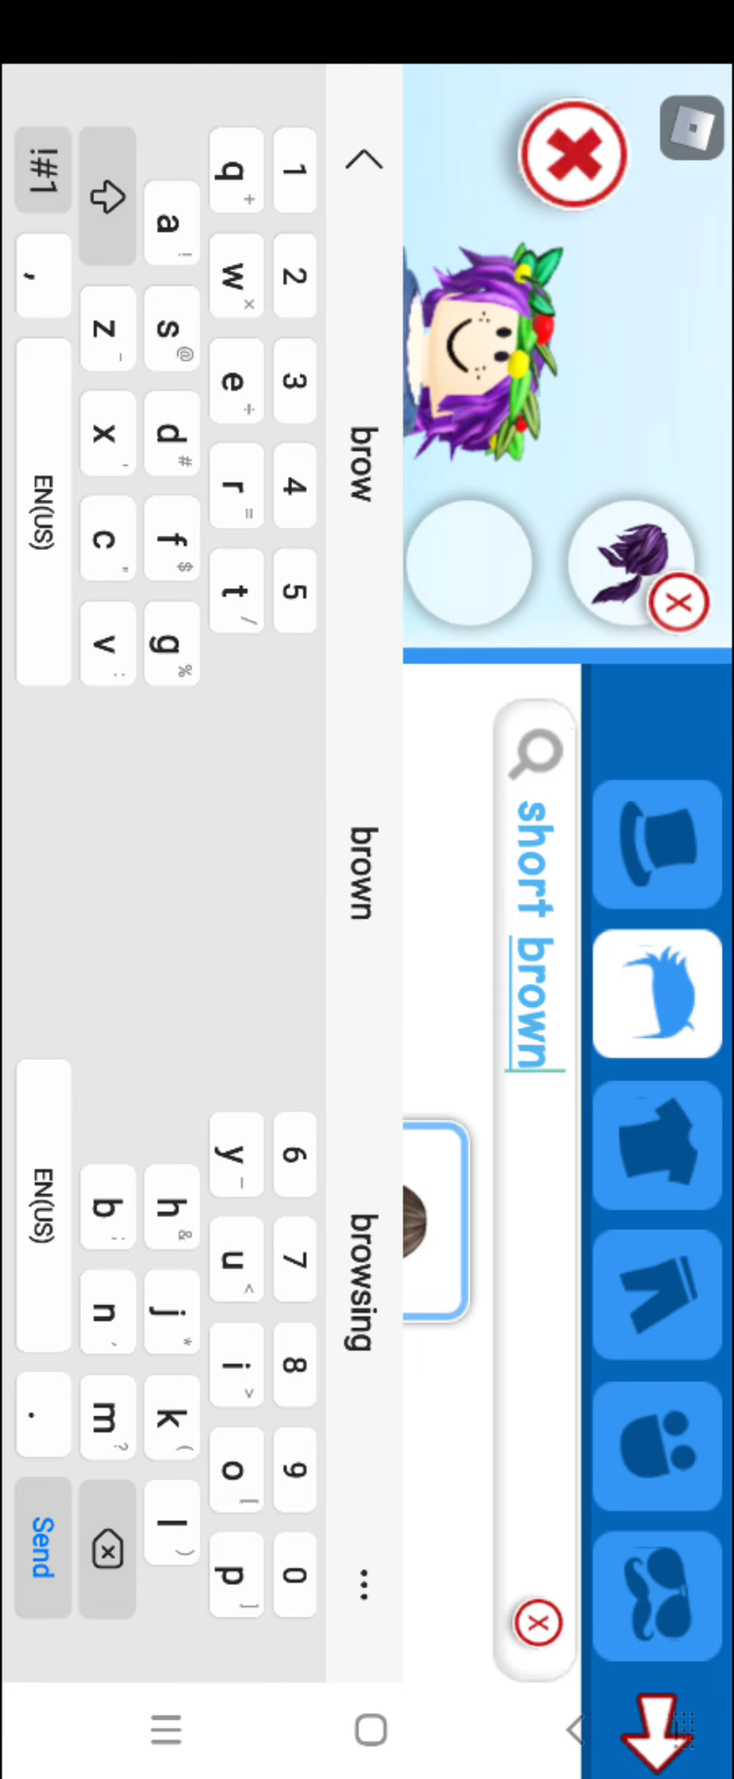
left_click(41, 1546)
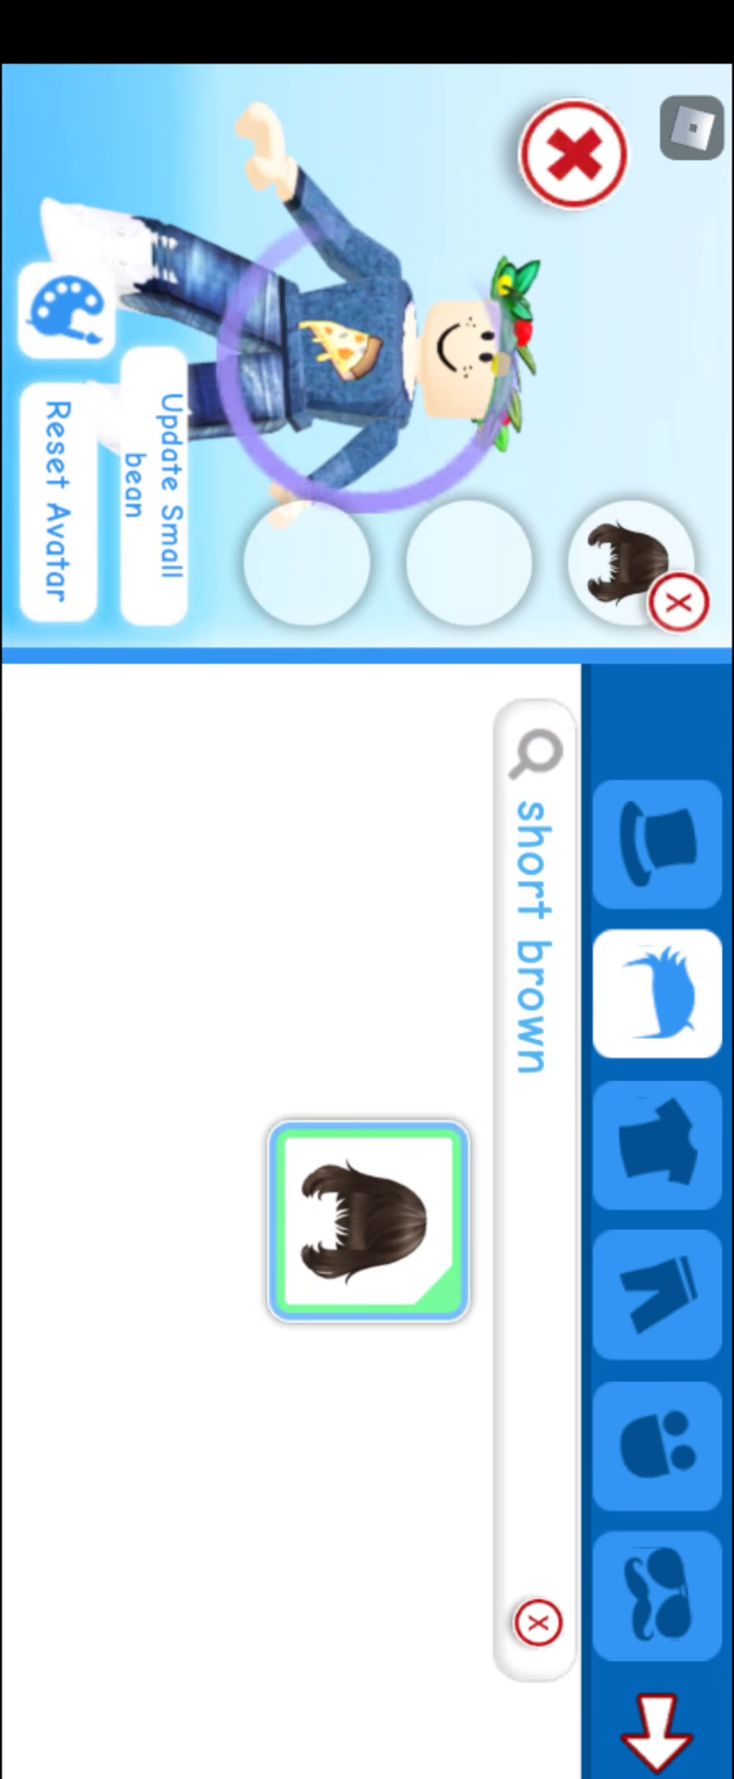
left_click(369, 1221)
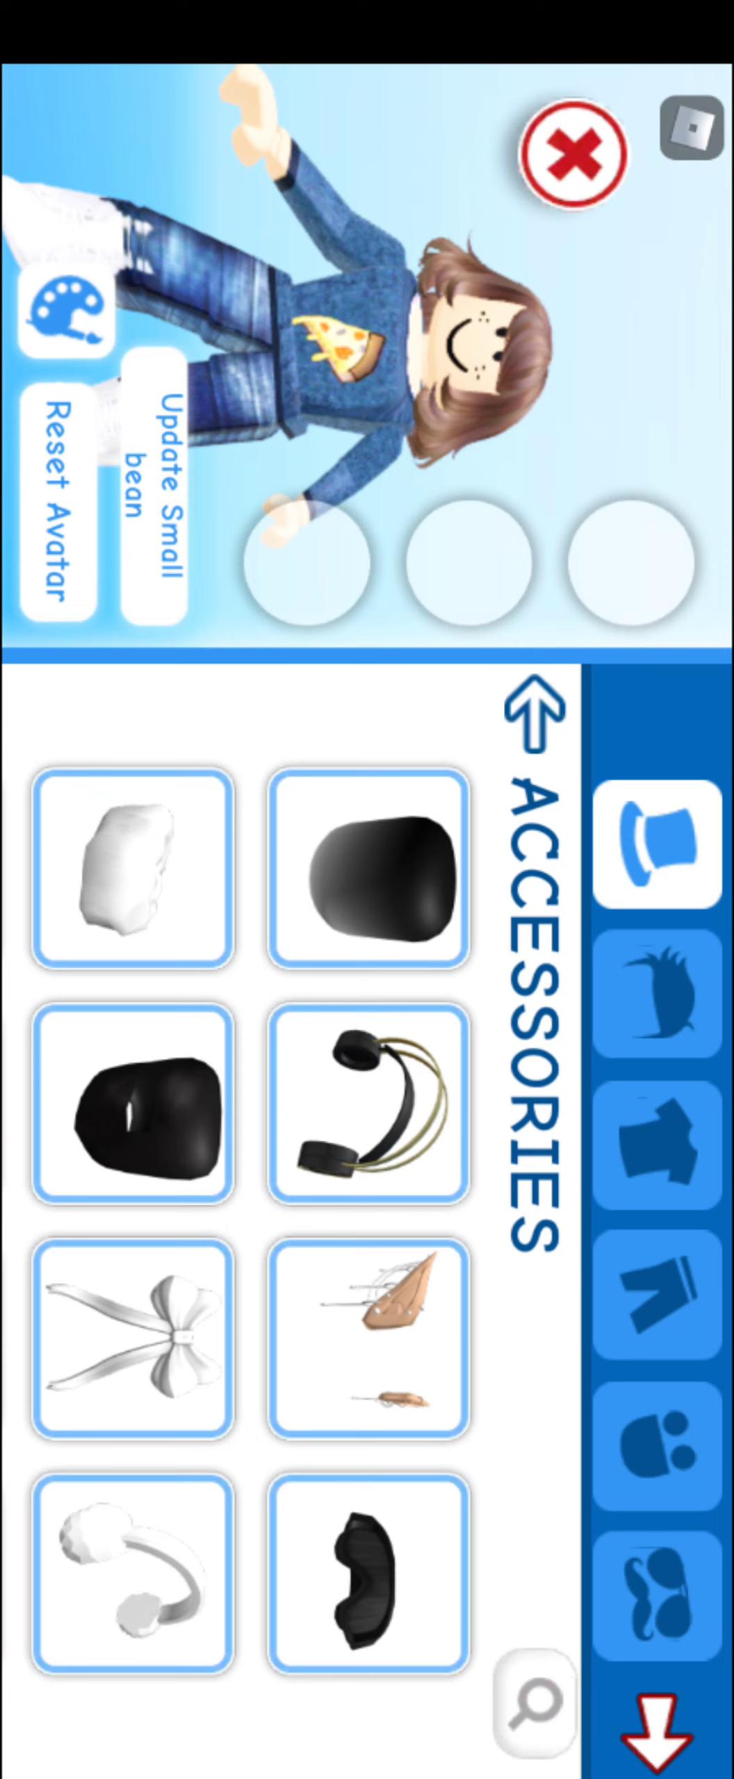
Search shirts for 'jacket', try the brown jackets, and settle on the light-blue jacket.
left_click(370, 1113)
left_click(534, 1703)
type("jacke")
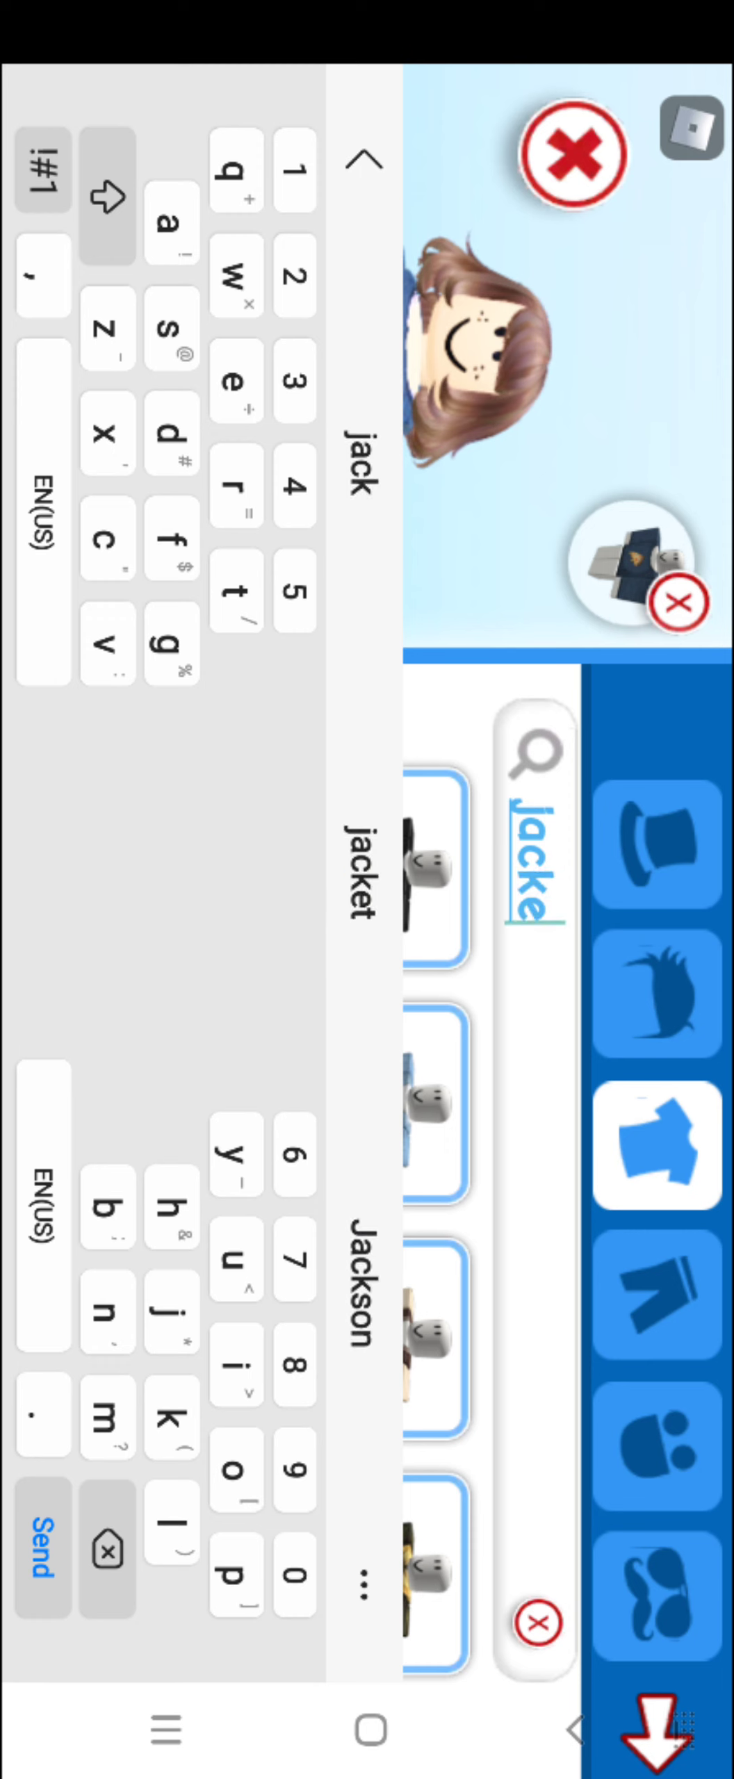
left_click(43, 1546)
scroll(250, 1181, "down", 2)
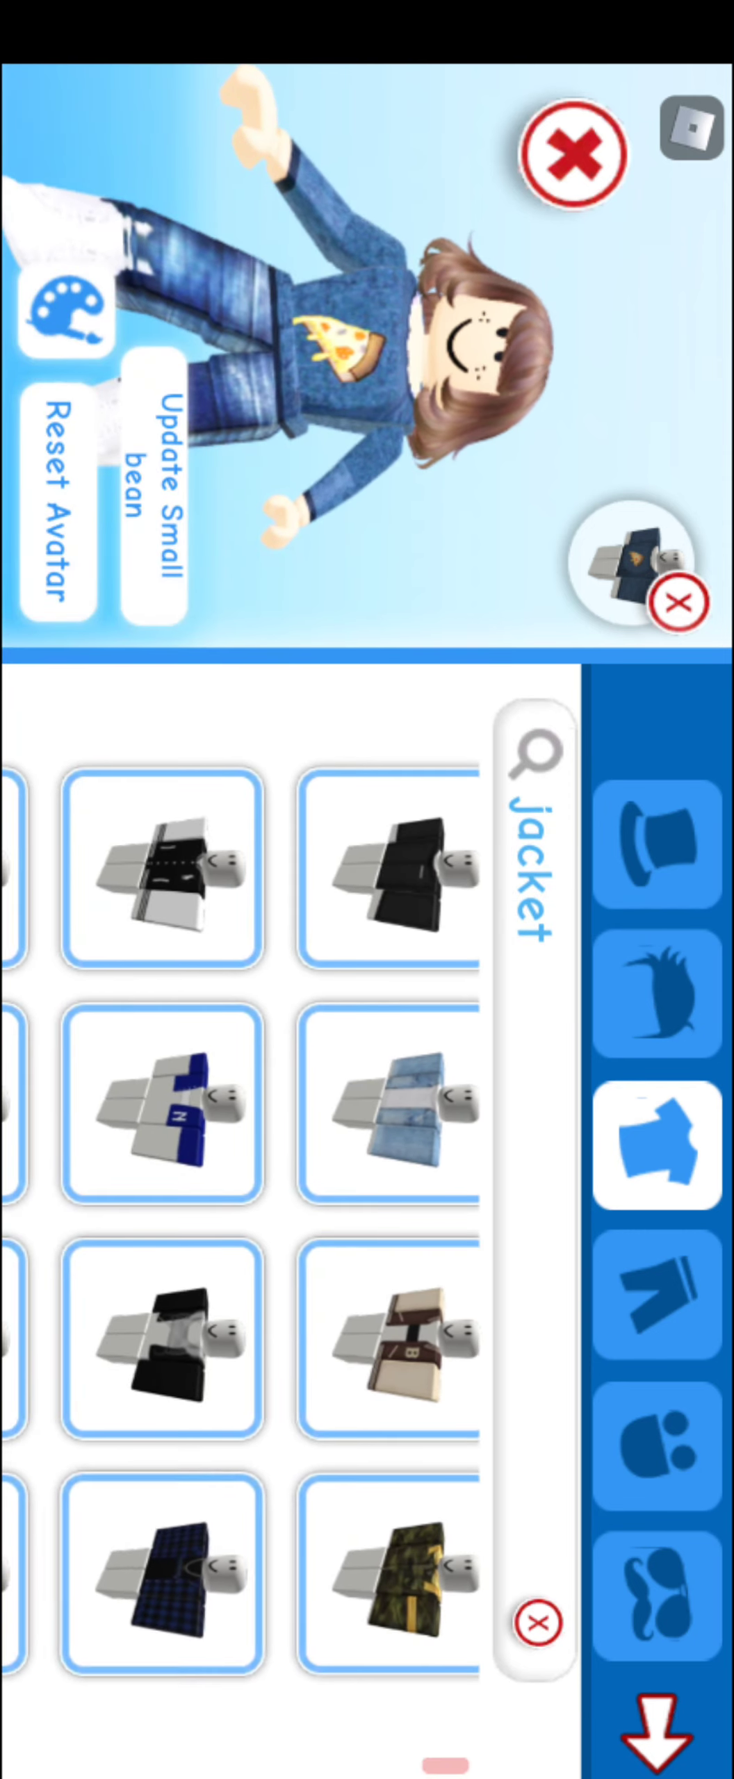
left_click(390, 1337)
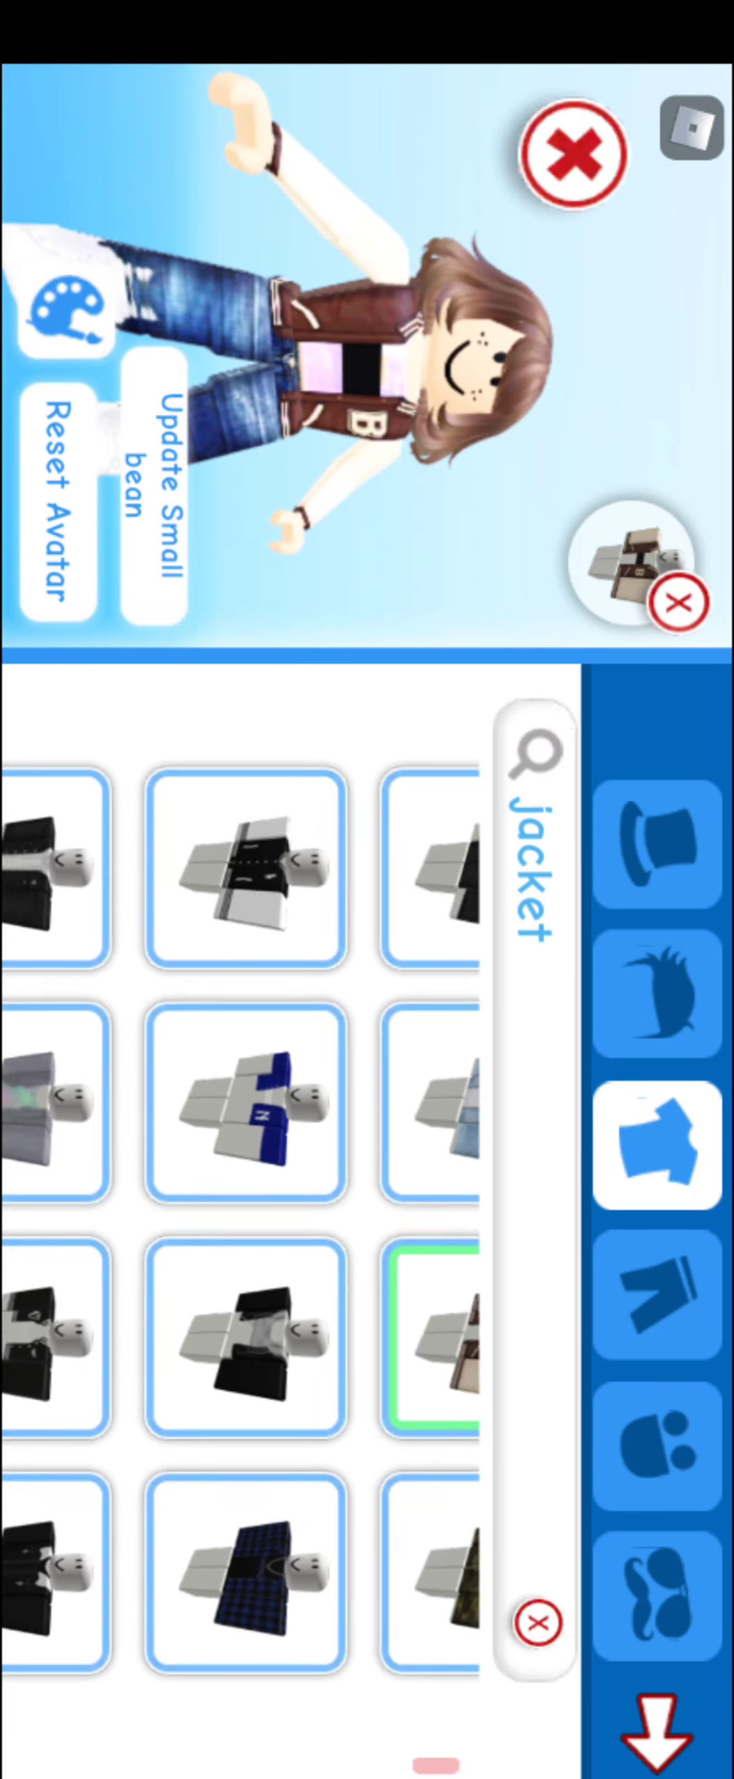
scroll(251, 1210, "down", 3)
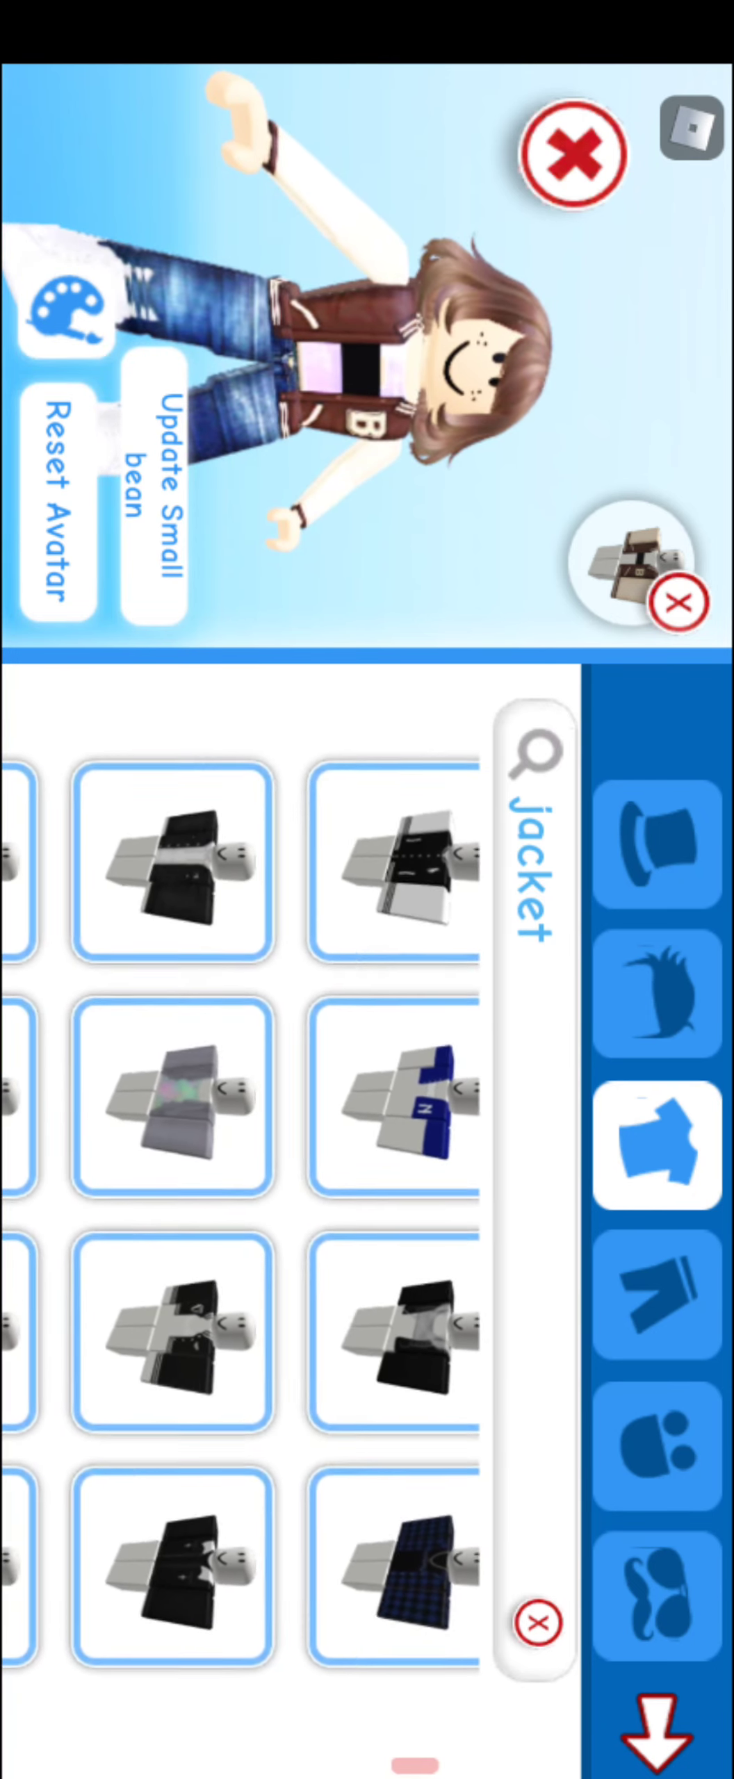
scroll(251, 1210, "down", 3)
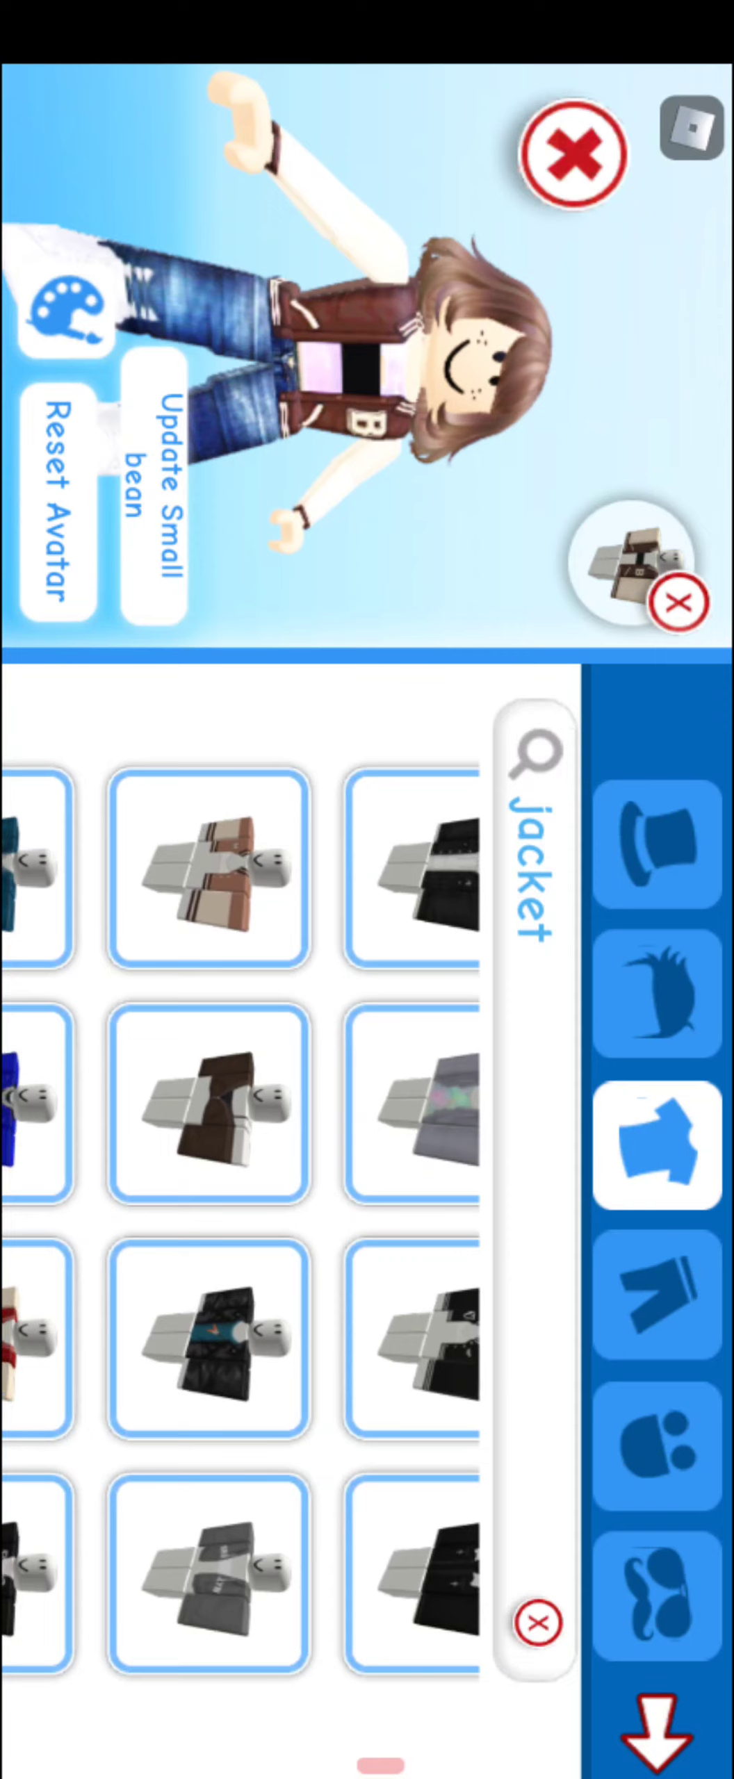
scroll(250, 1209, "up", 2)
scroll(250, 1210, "down", 4)
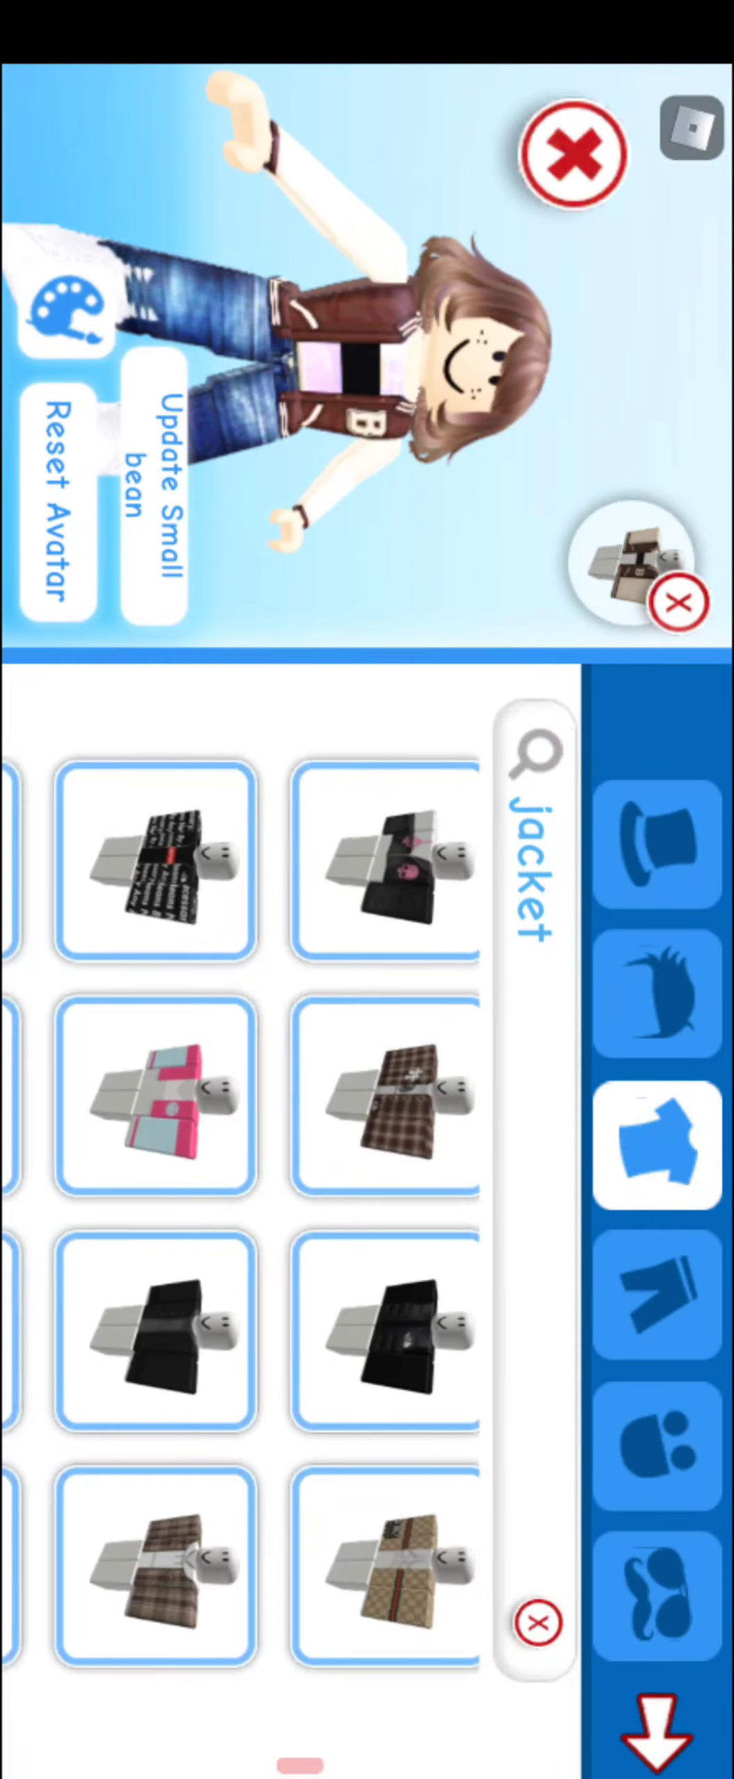
scroll(251, 1210, "down", 3)
left_click(330, 1568)
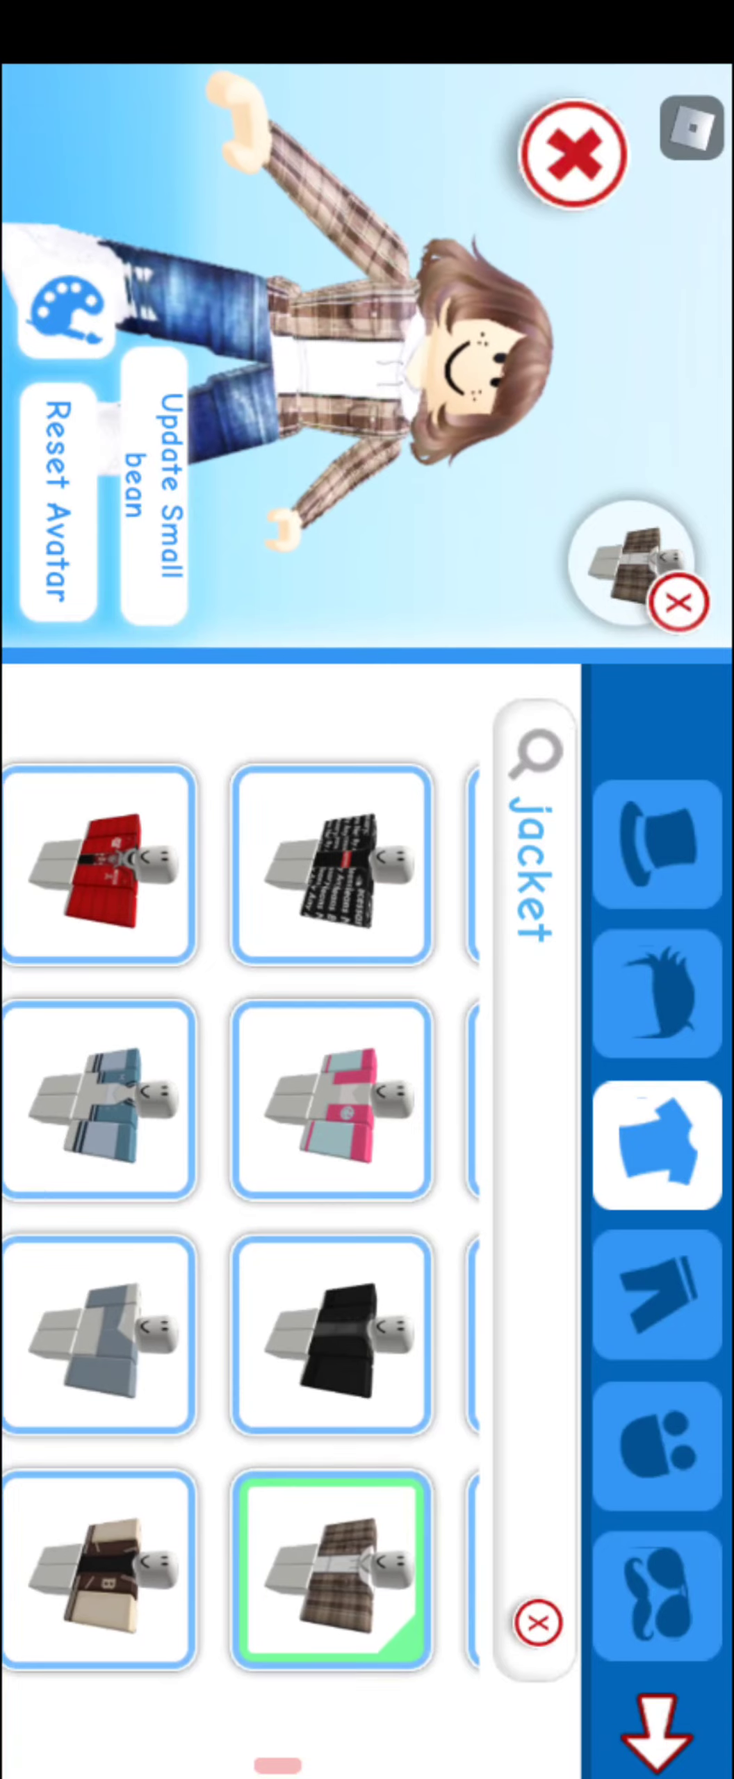
scroll(251, 1210, "down", 5)
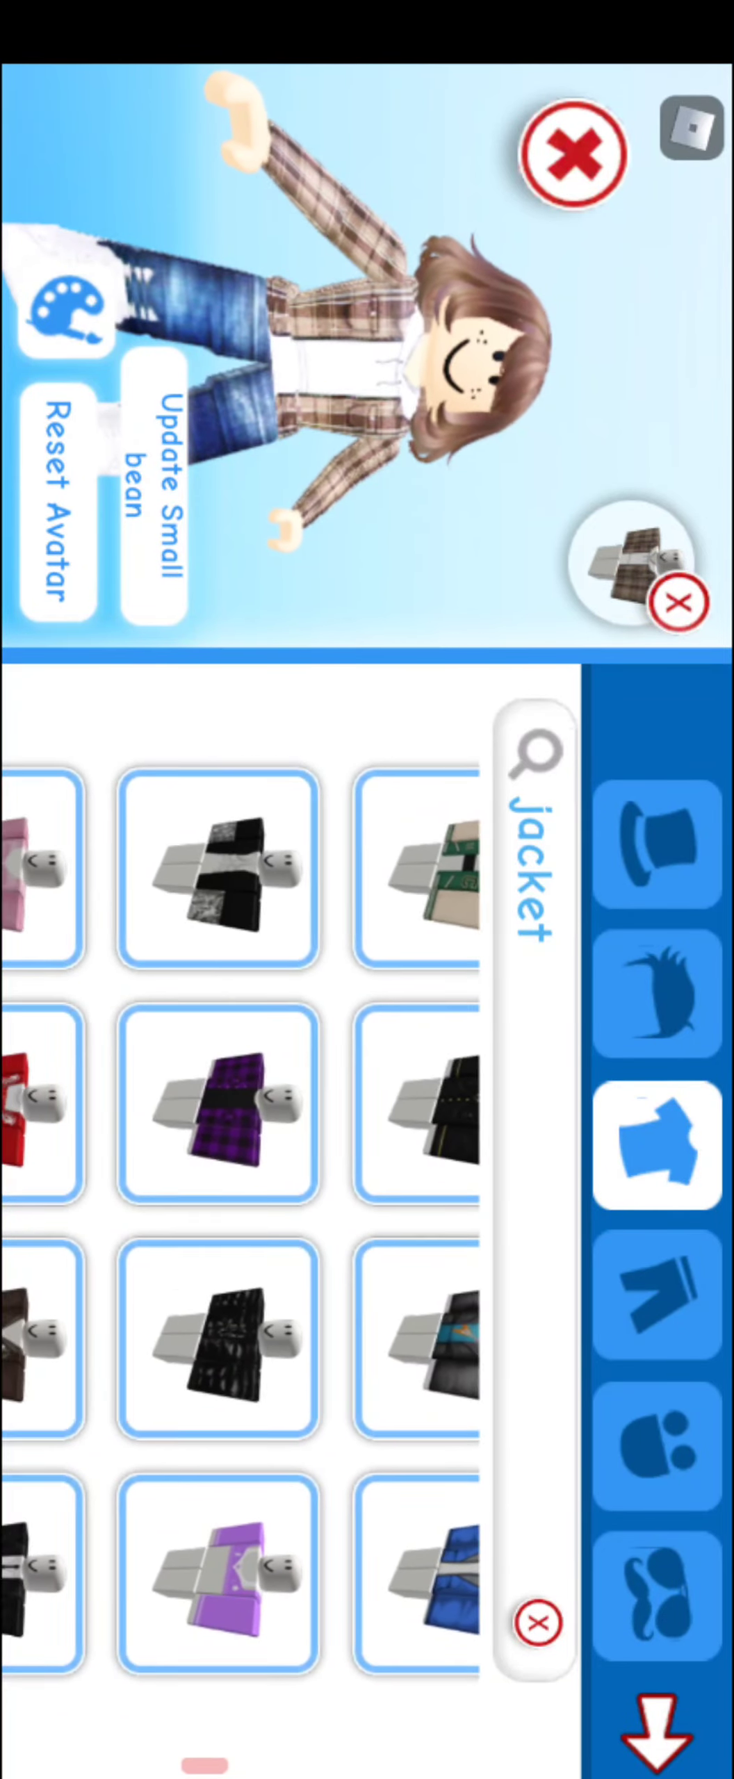
scroll(251, 1210, "down", 4)
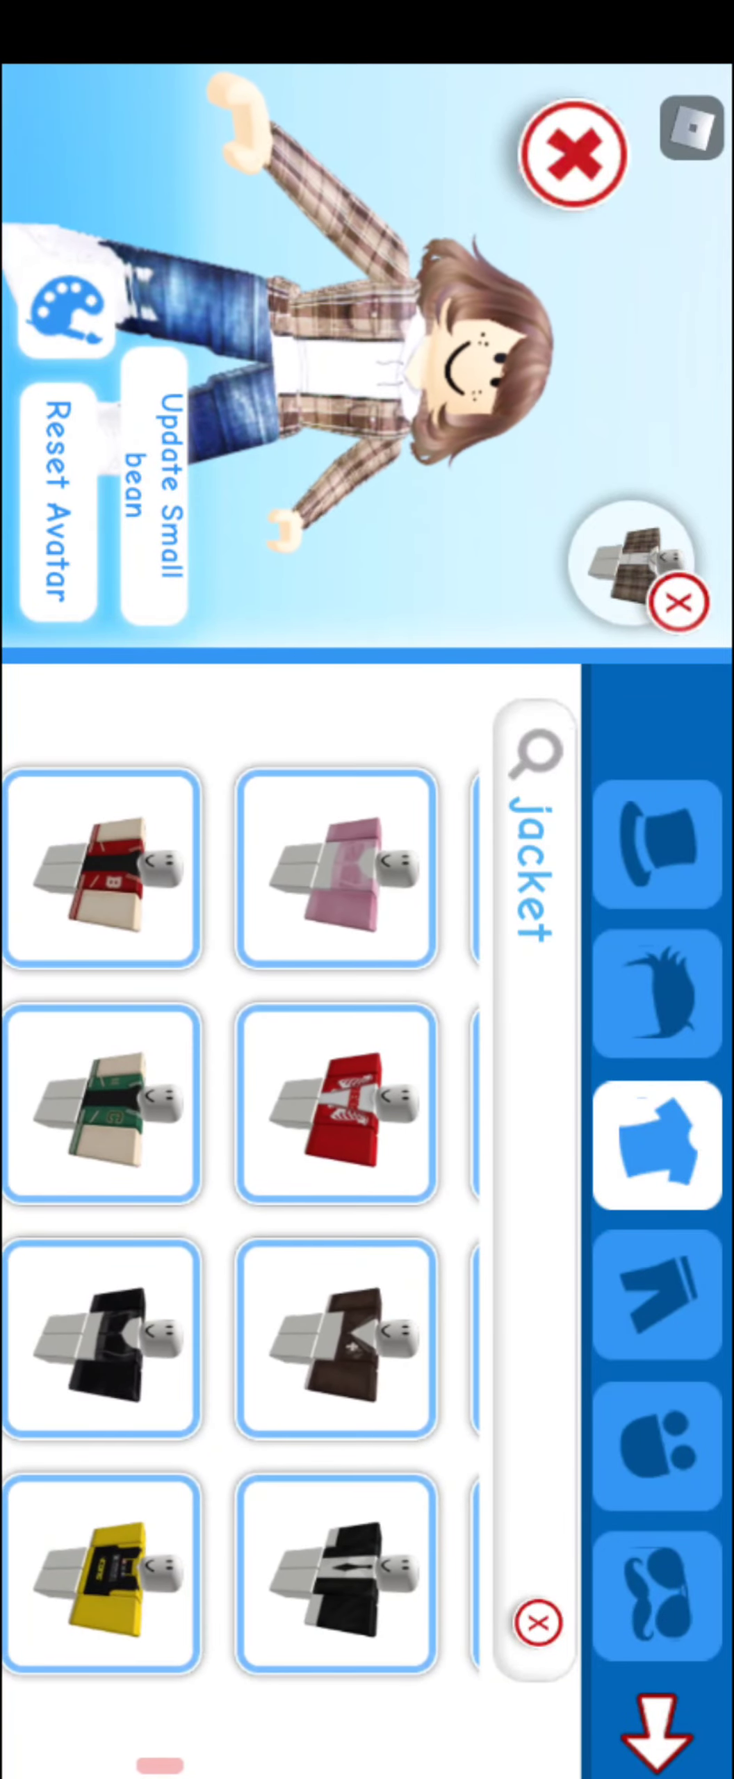
left_click(335, 1338)
scroll(250, 1210, "down", 4)
scroll(251, 1210, "down", 2)
left_click(195, 1571)
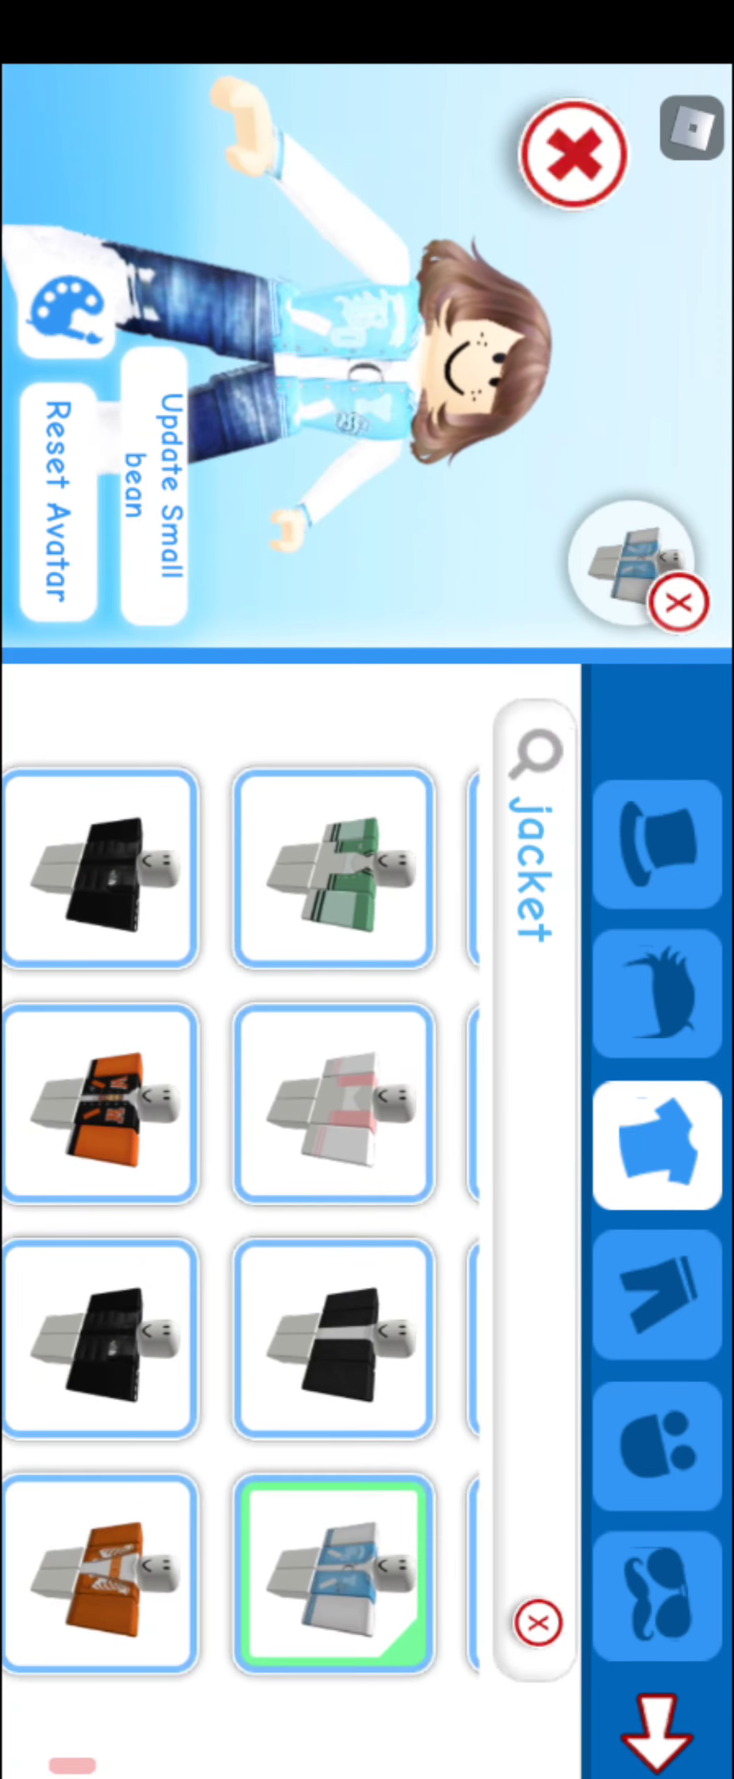
scroll(251, 1210, "down", 3)
scroll(250, 1210, "down", 5)
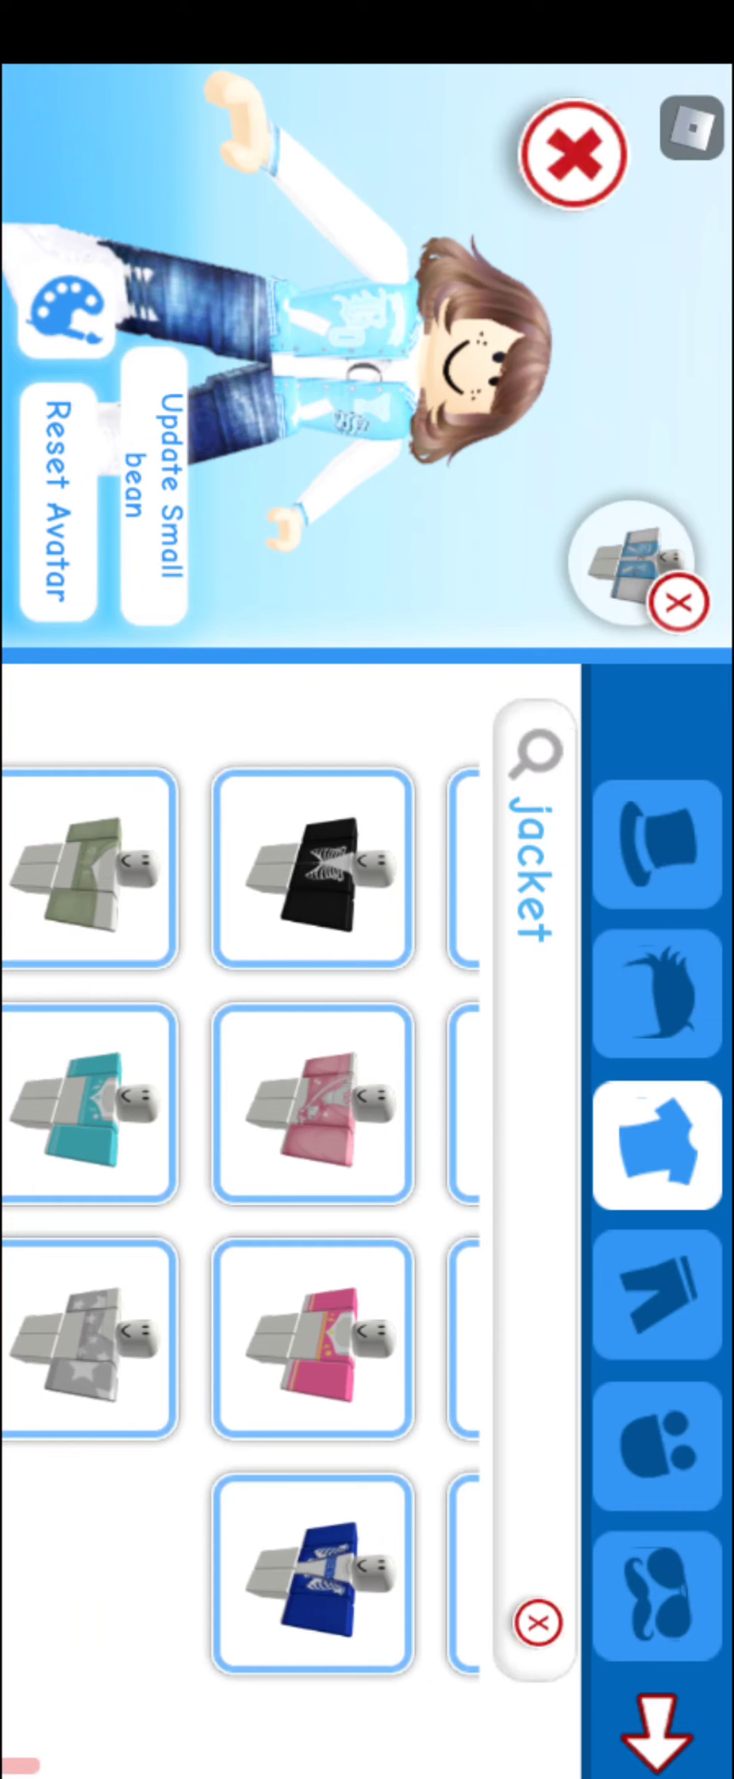
scroll(251, 1210, "down", 1)
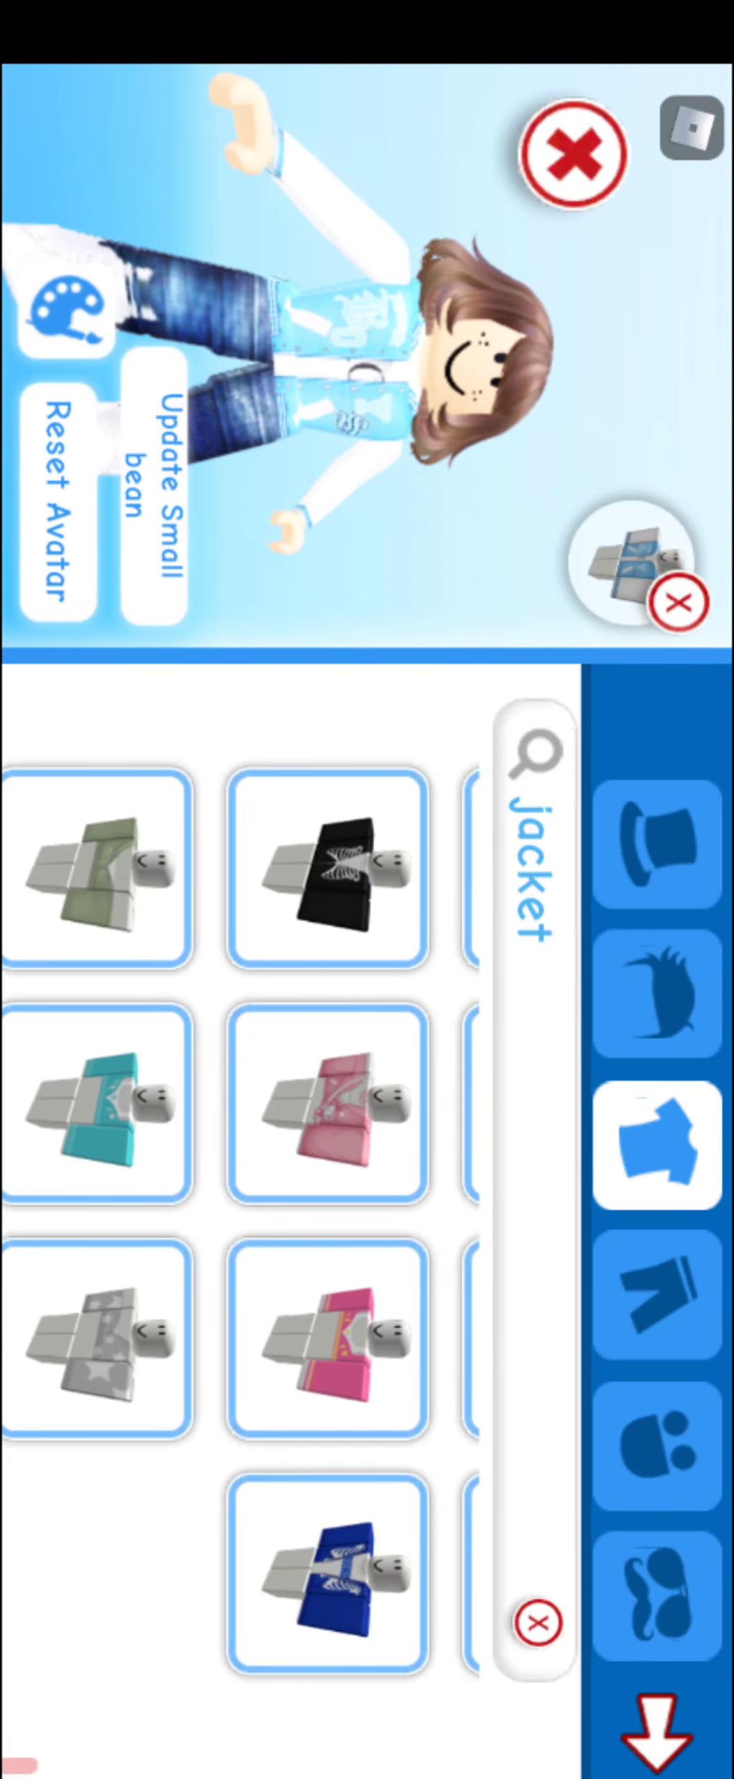
Search shirts for 'short' and wear the rainbow-striped top with the yellow smiley.
left_click(536, 973)
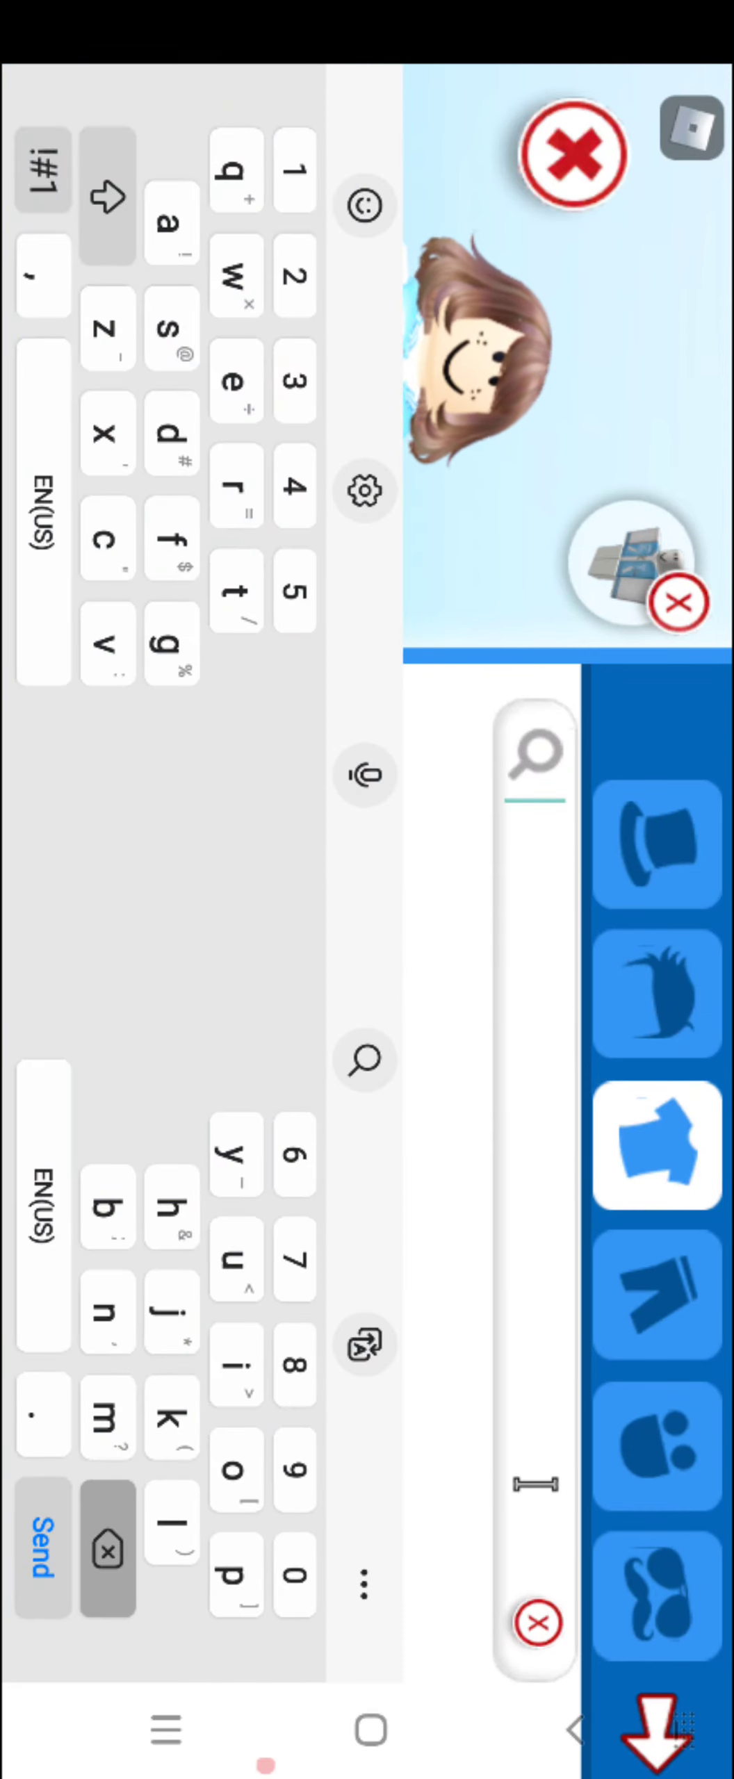
left_click(57, 1544)
left_click(539, 1623)
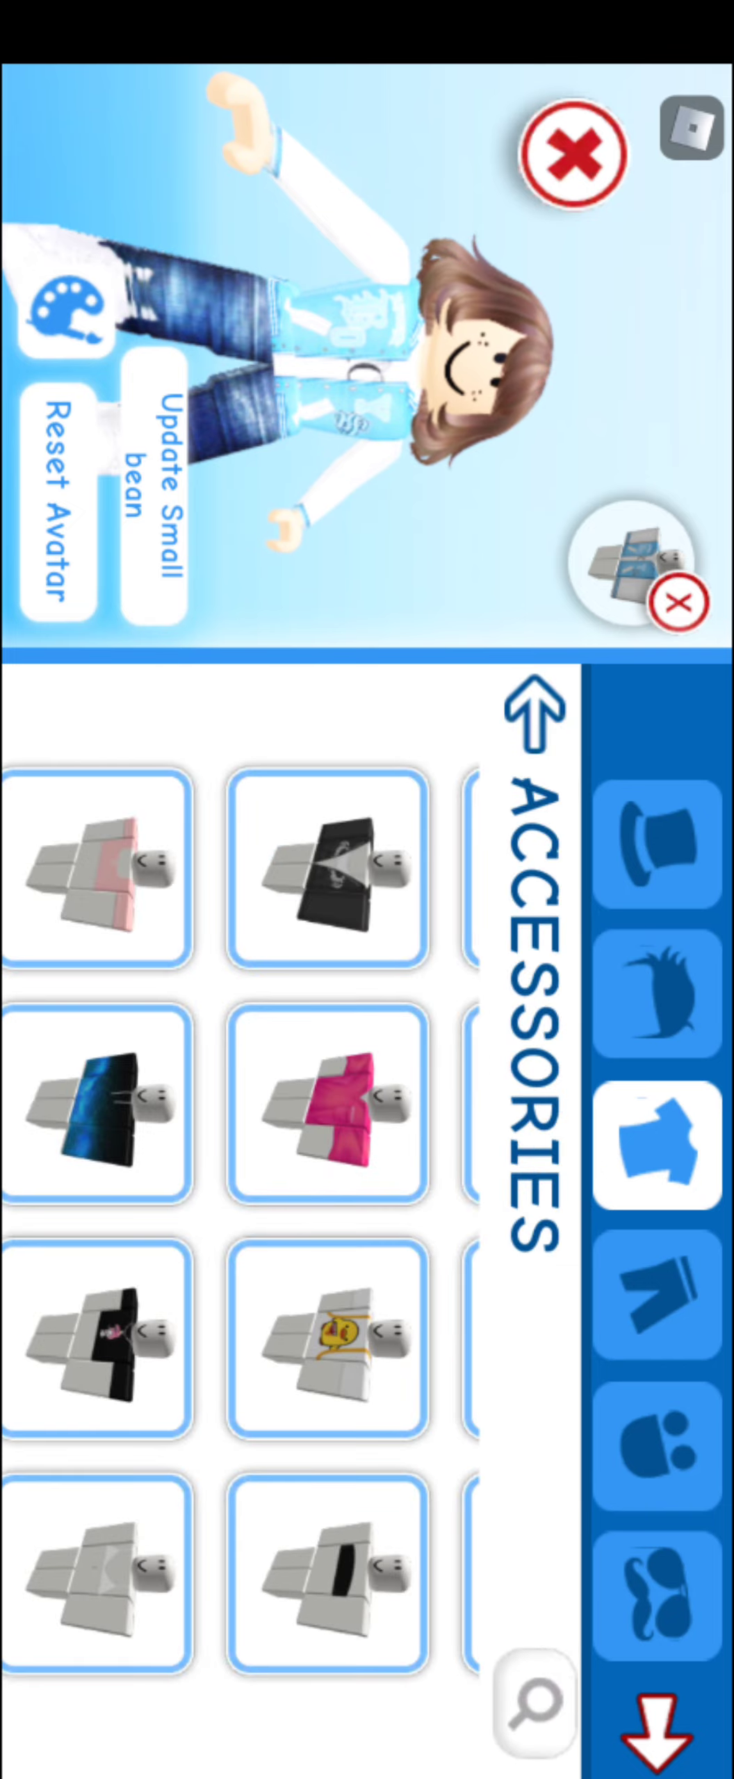
left_click(534, 1699)
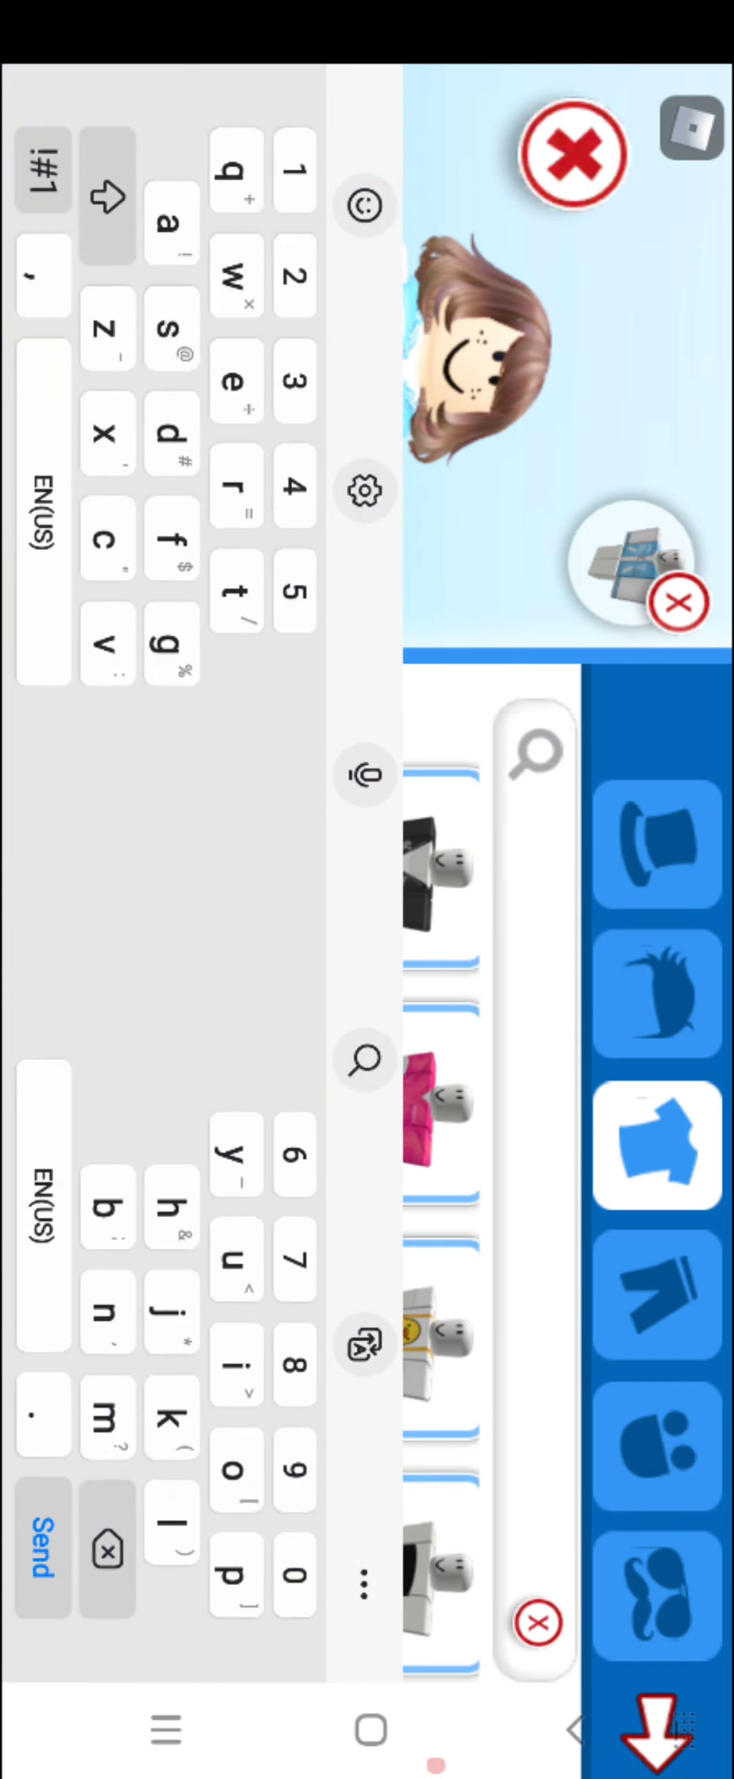
type("short")
key("Return")
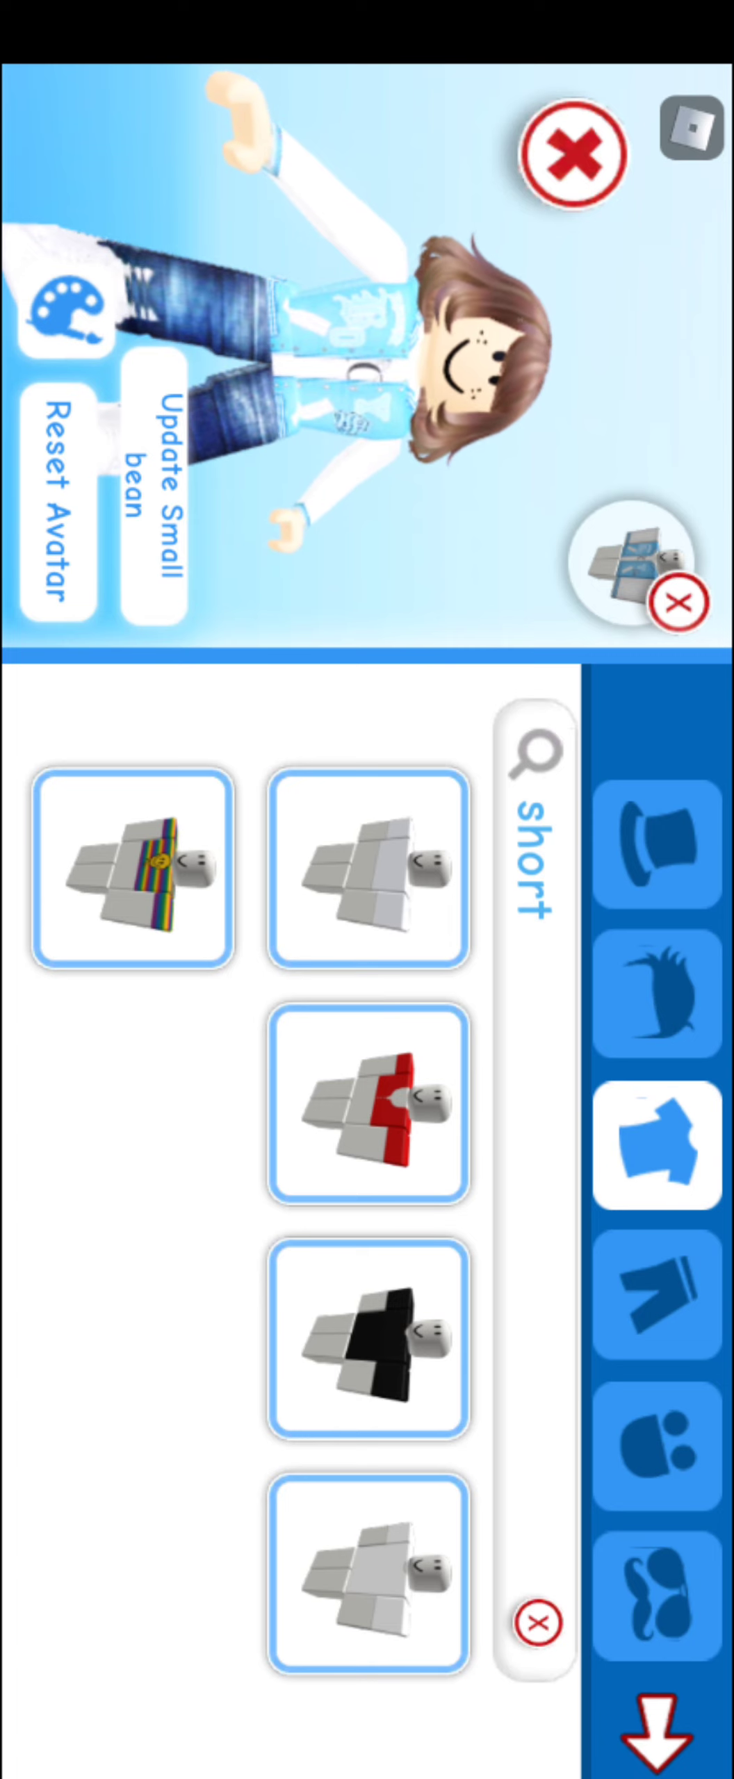
left_click(132, 869)
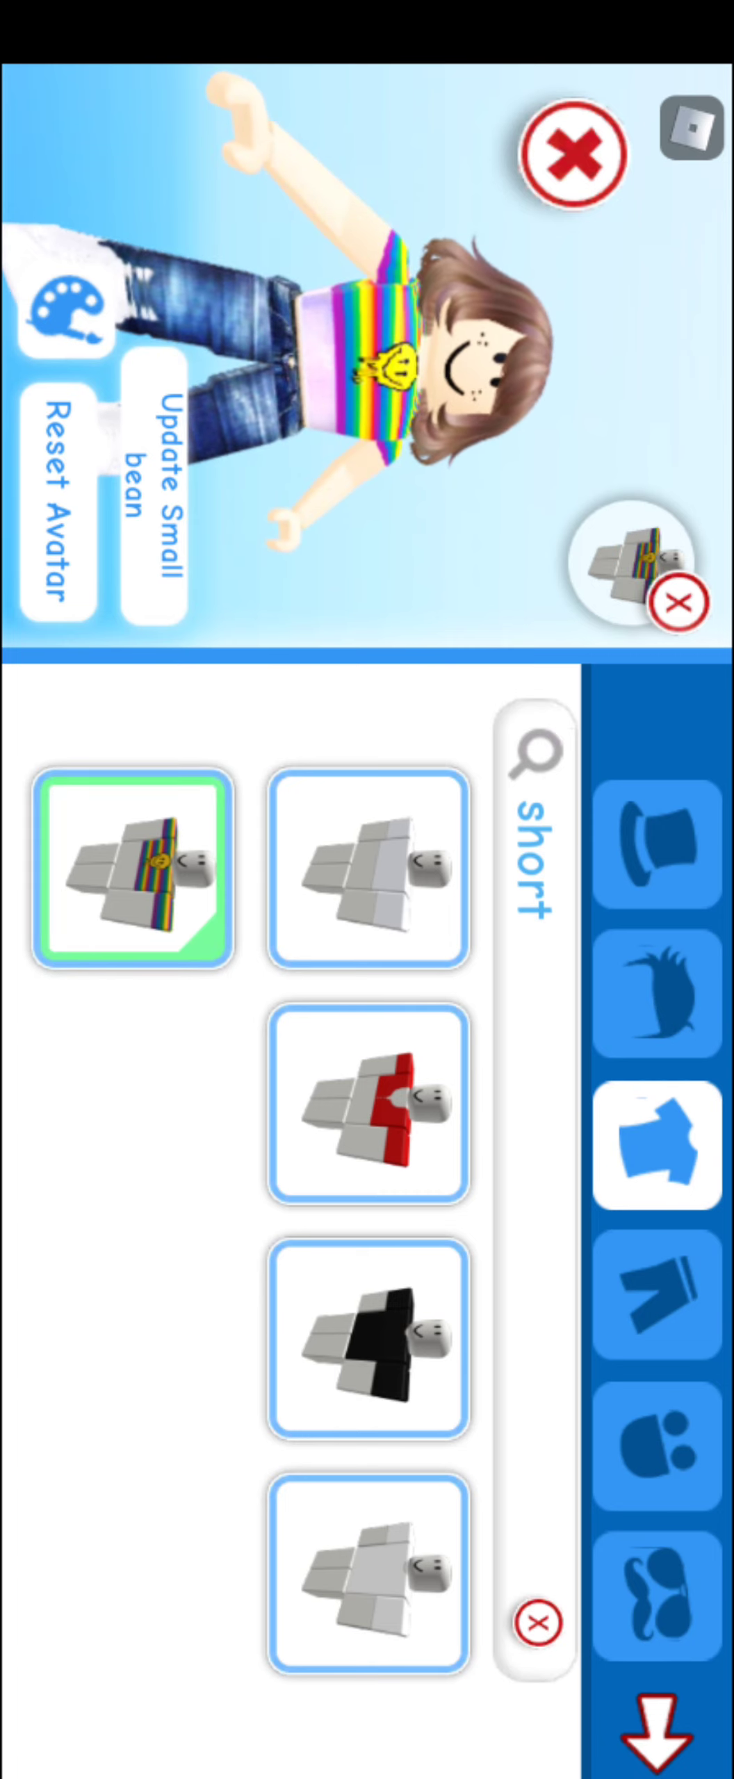
Try on grey ripped pants and other jeans, finishing with the light-blue jeans.
left_click(656, 1297)
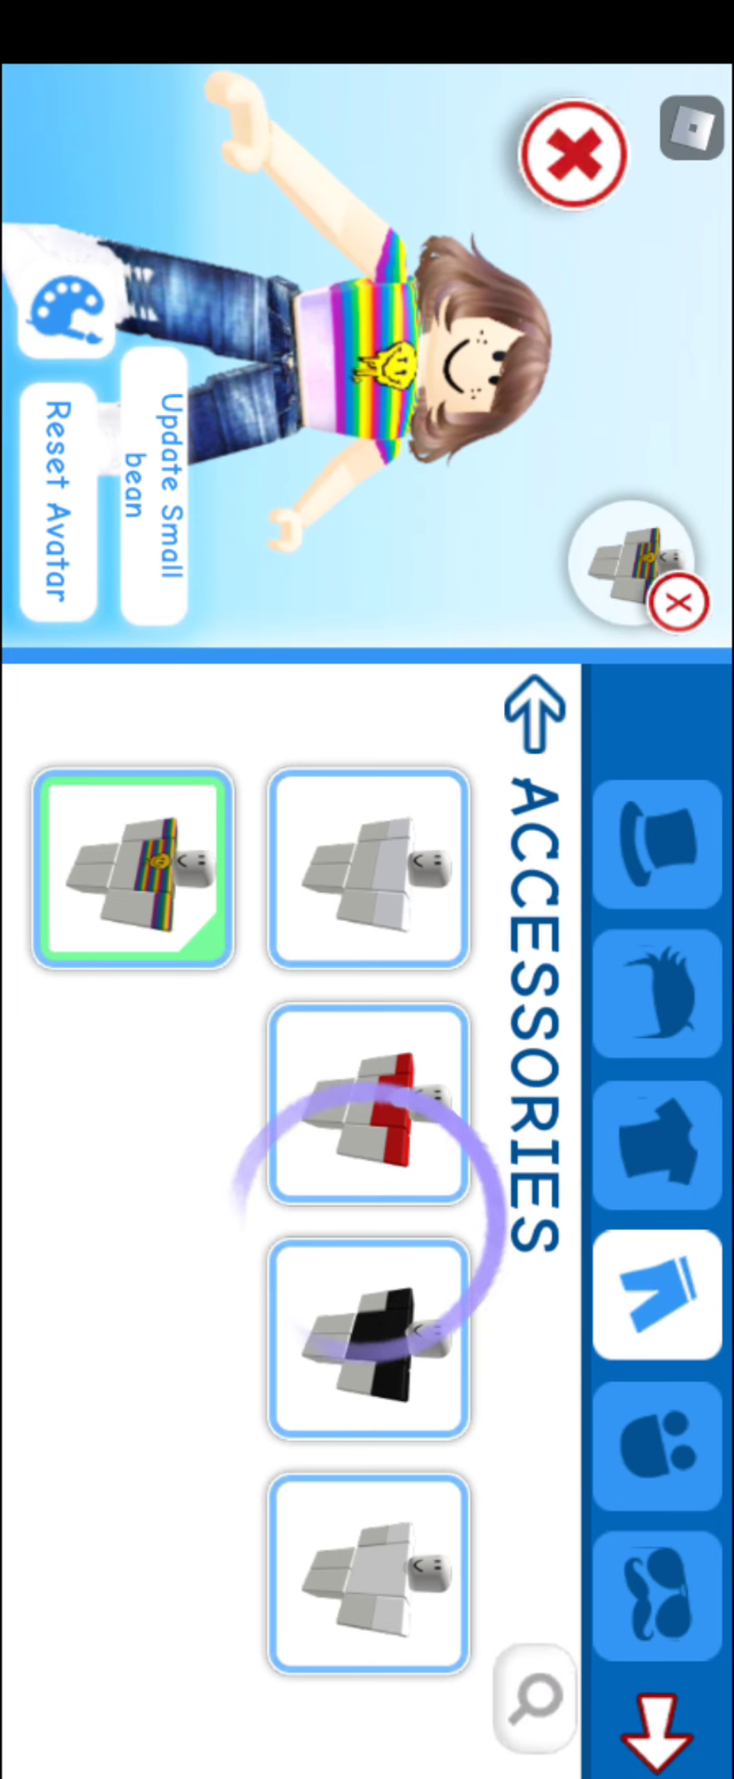
left_click(369, 1338)
scroll(251, 1224, "down", 3)
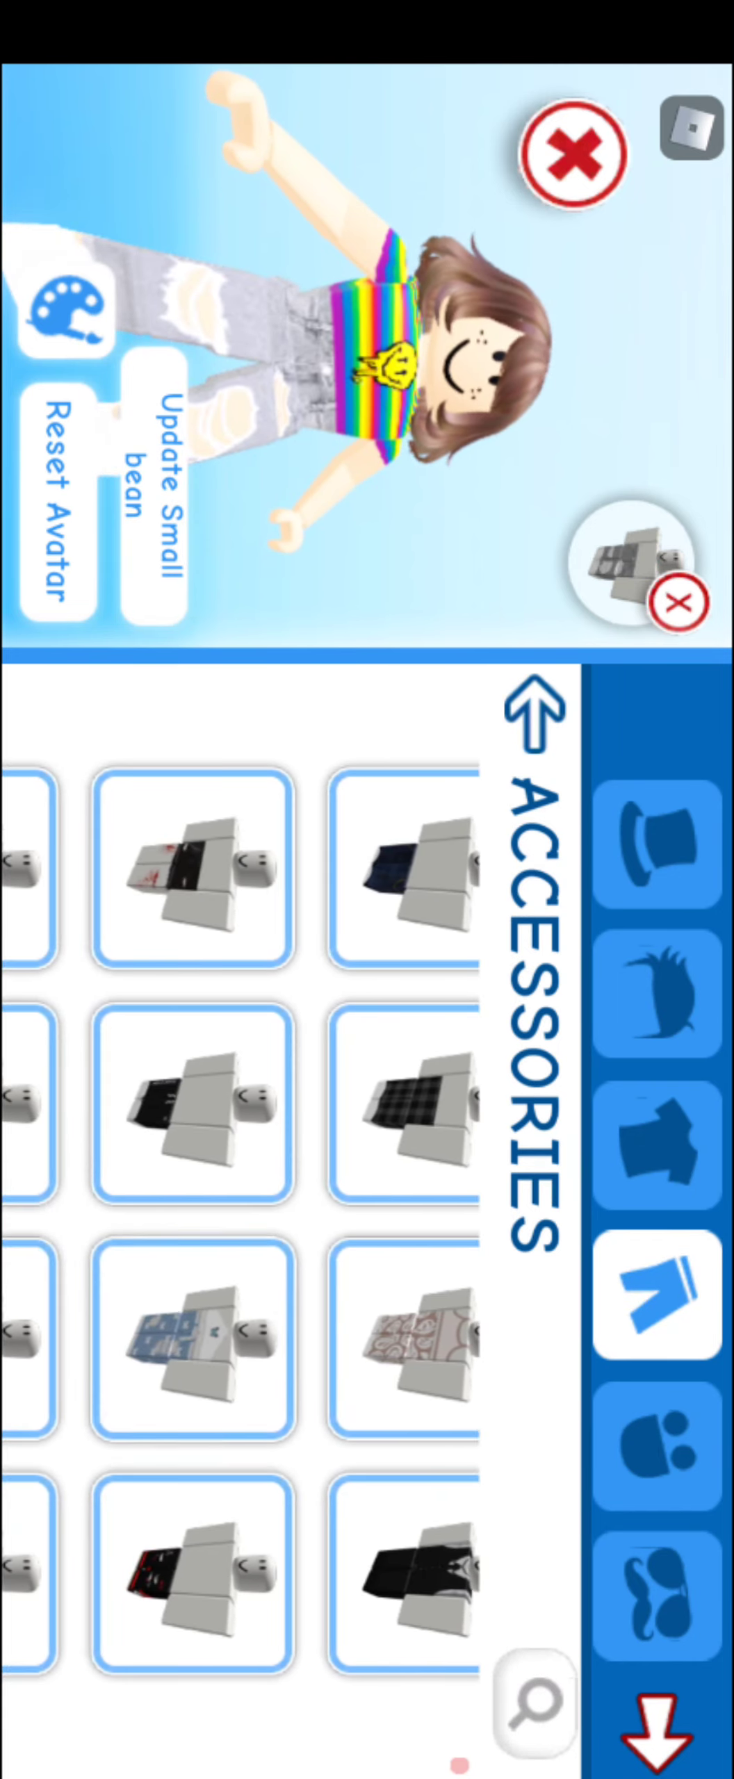
left_click(179, 1341)
scroll(251, 1224, "down", 3)
left_click(263, 869)
scroll(250, 1224, "down", 3)
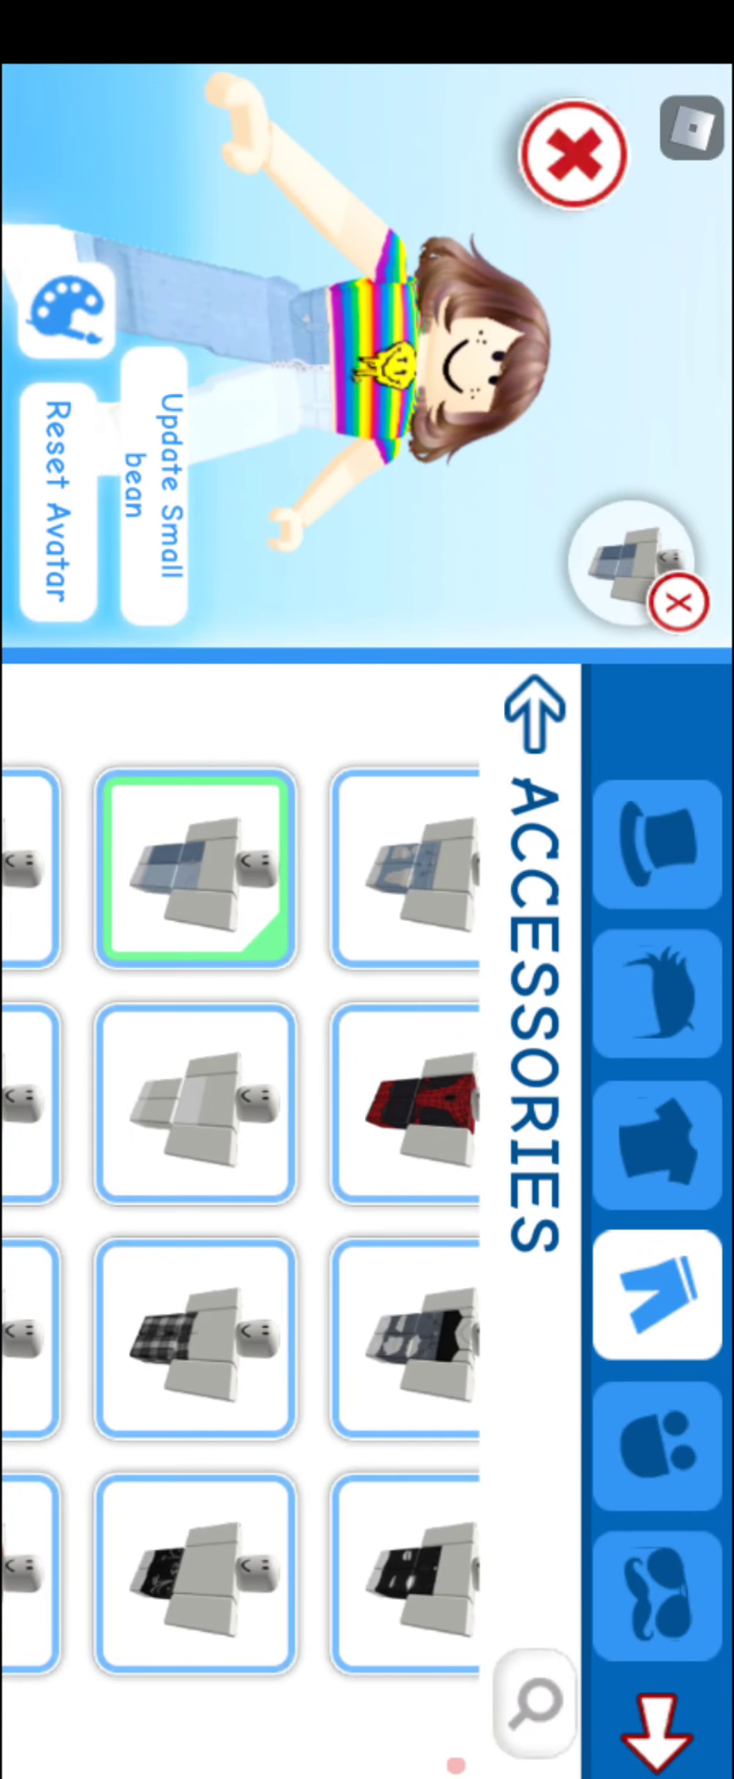
scroll(251, 1224, "down", 3)
scroll(251, 1223, "up", 3)
left_click(236, 869)
scroll(251, 1223, "down", 5)
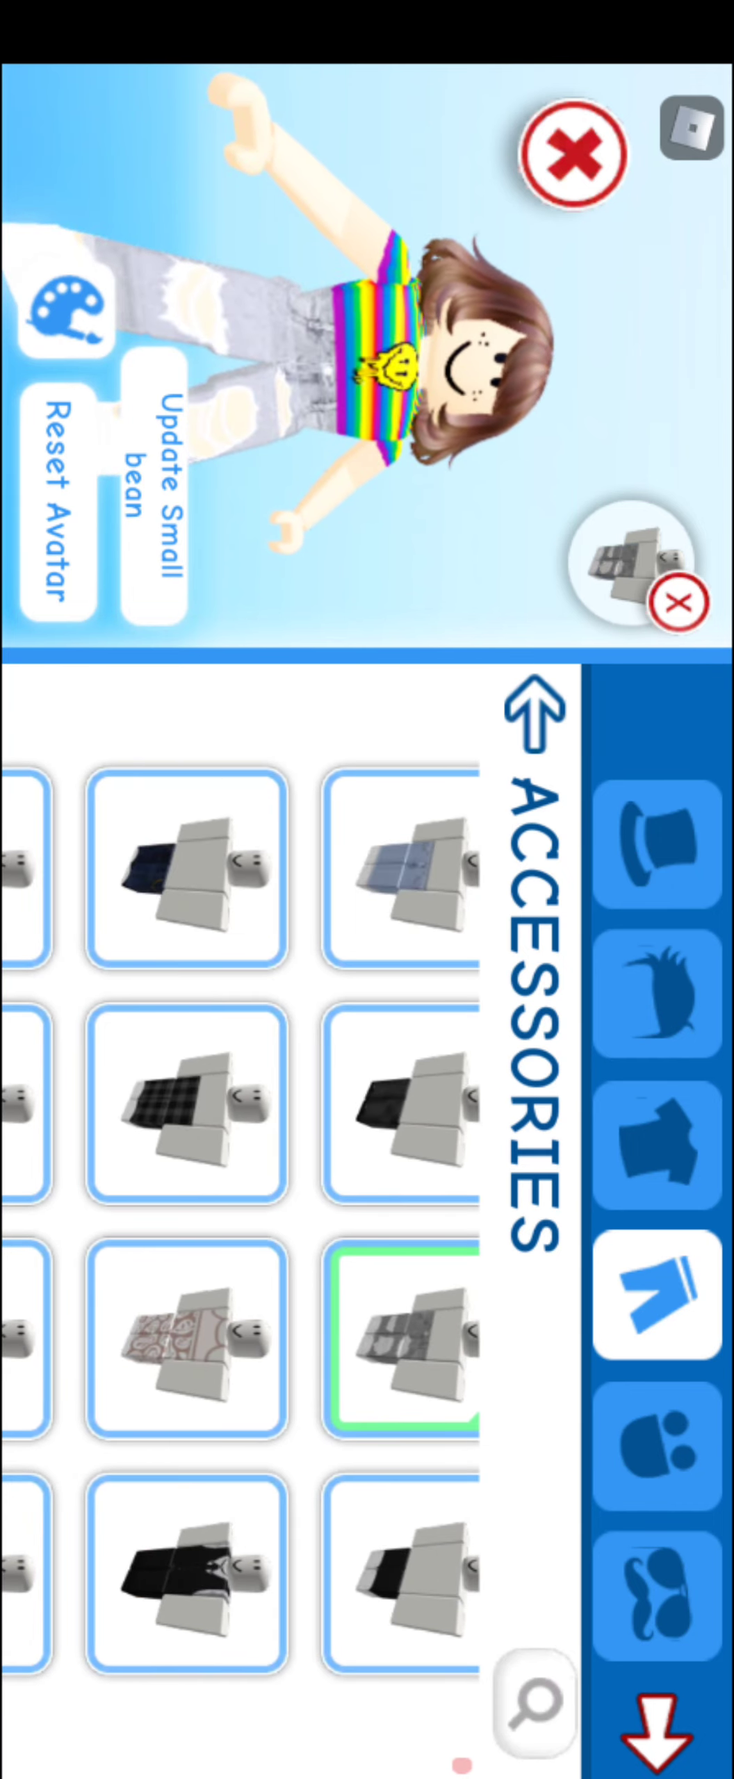
left_click(402, 869)
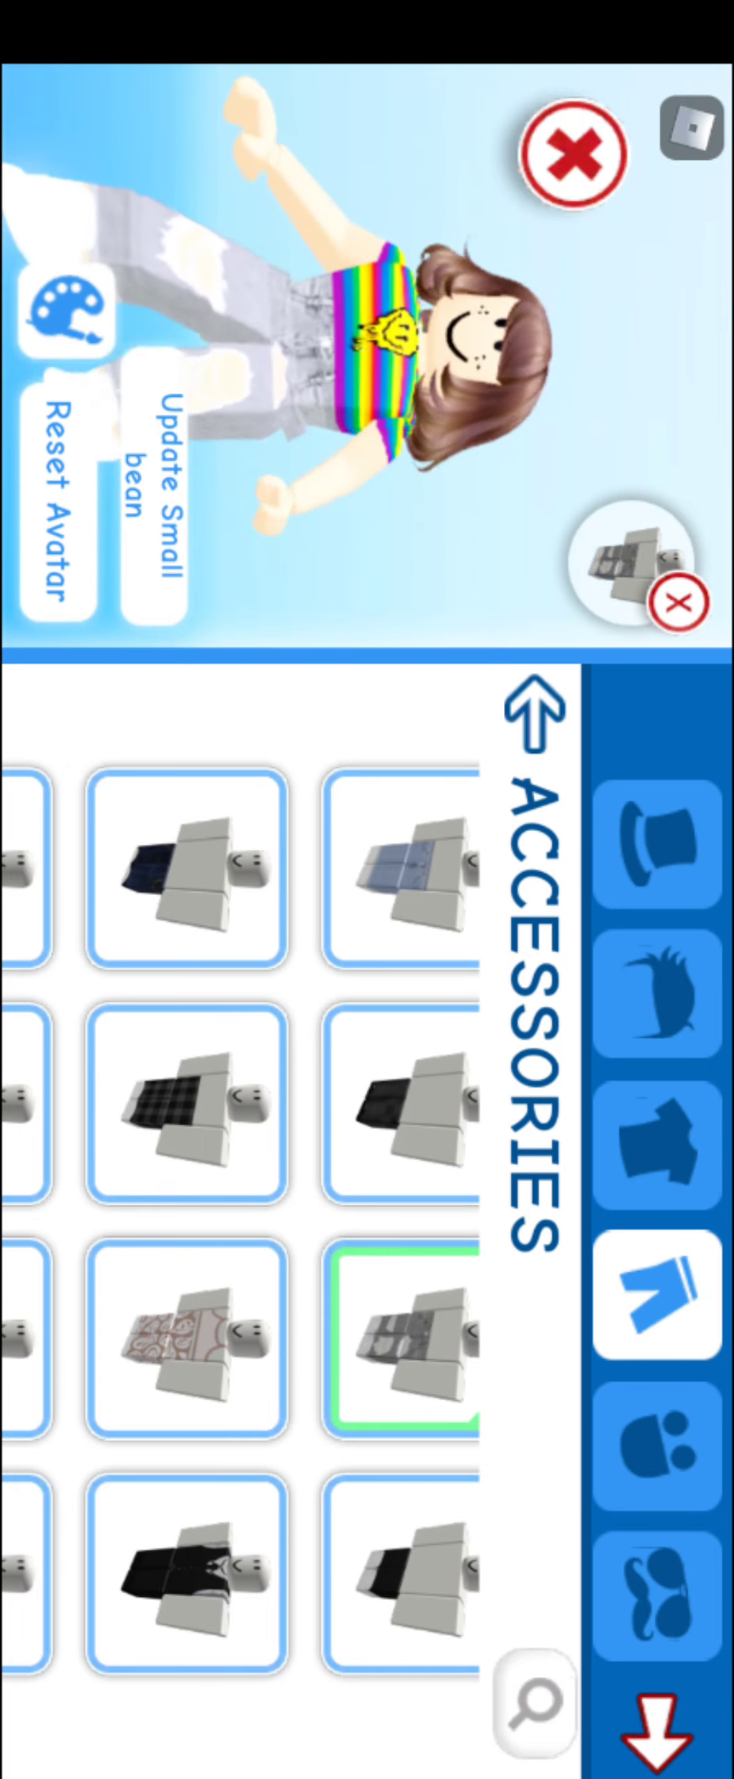
left_click(402, 869)
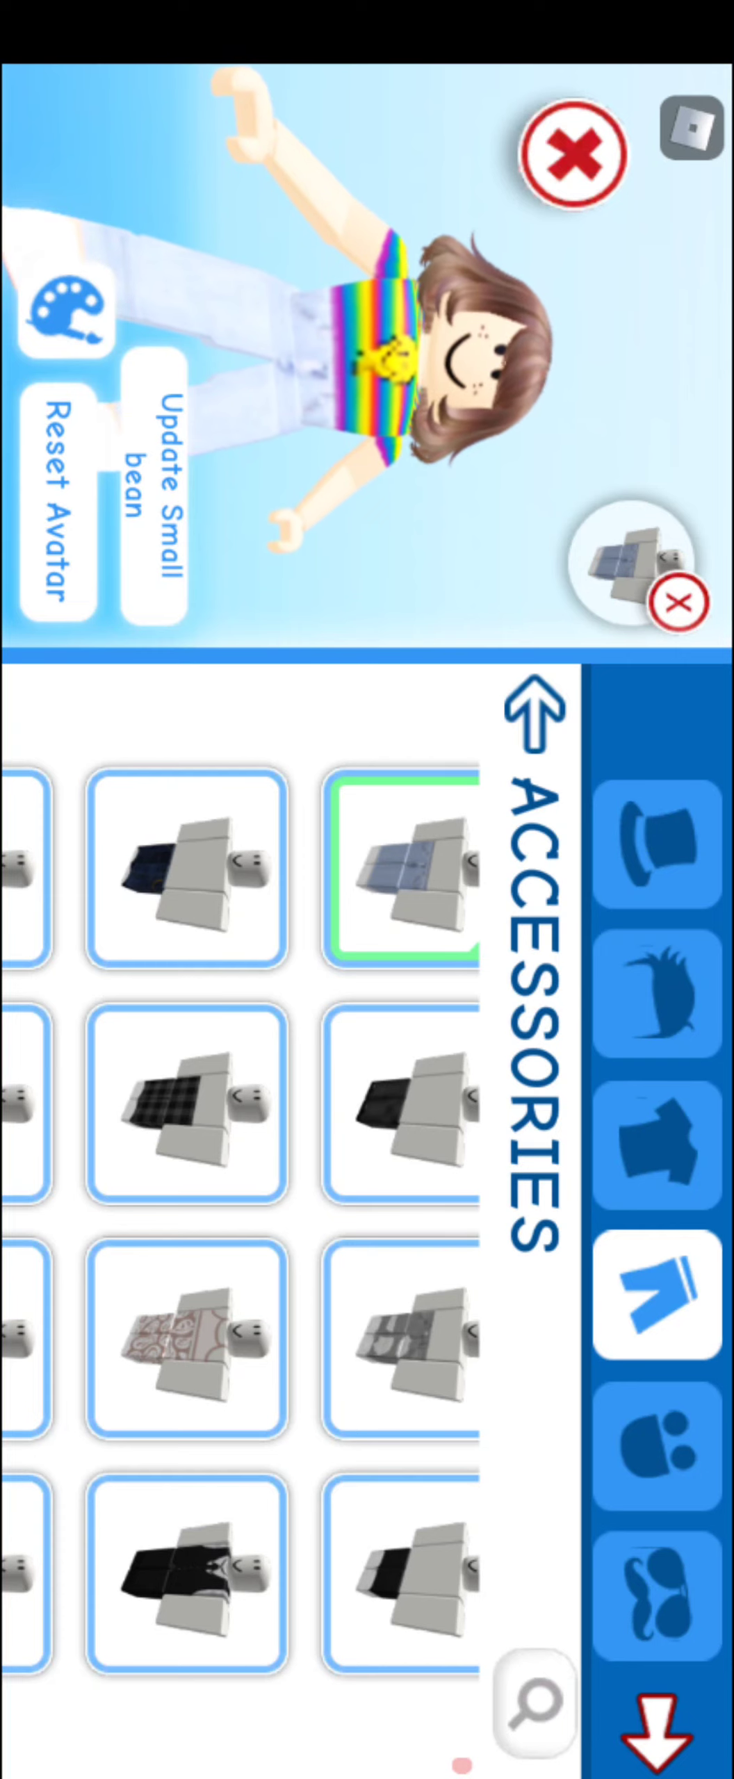
left_click(402, 1338)
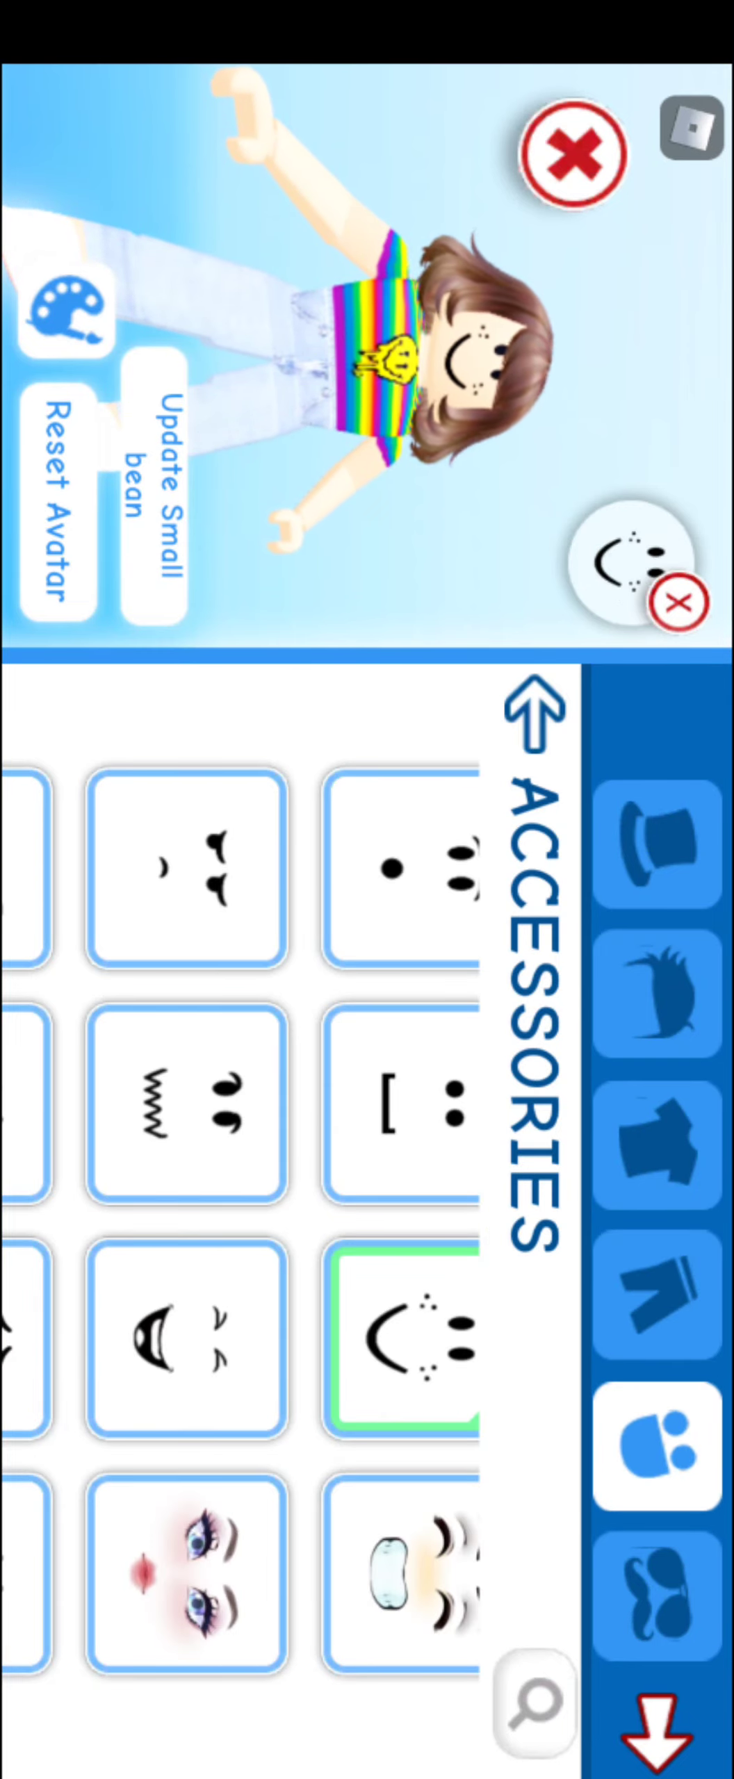
Give the avatar the laughing face with squinting eyes from the faces grid.
left_click_drag(209, 1391, 210, 973)
left_click(349, 1312)
left_click_drag(209, 1390, 208, 1113)
left_click_drag(84, 1113, 418, 1113)
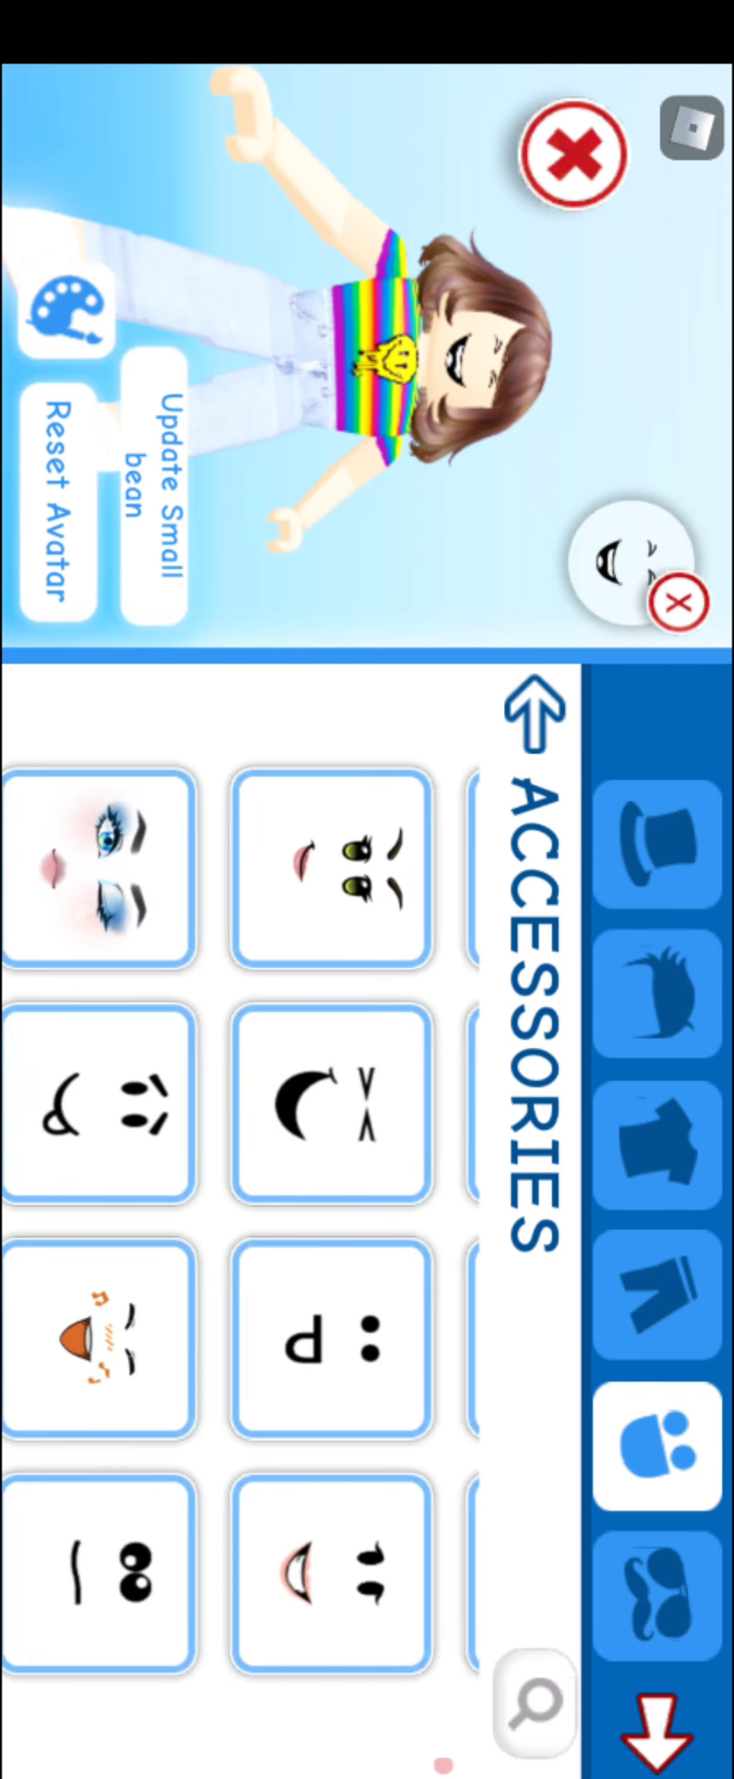
left_click_drag(84, 1113, 418, 1112)
left_click_drag(84, 1113, 418, 1112)
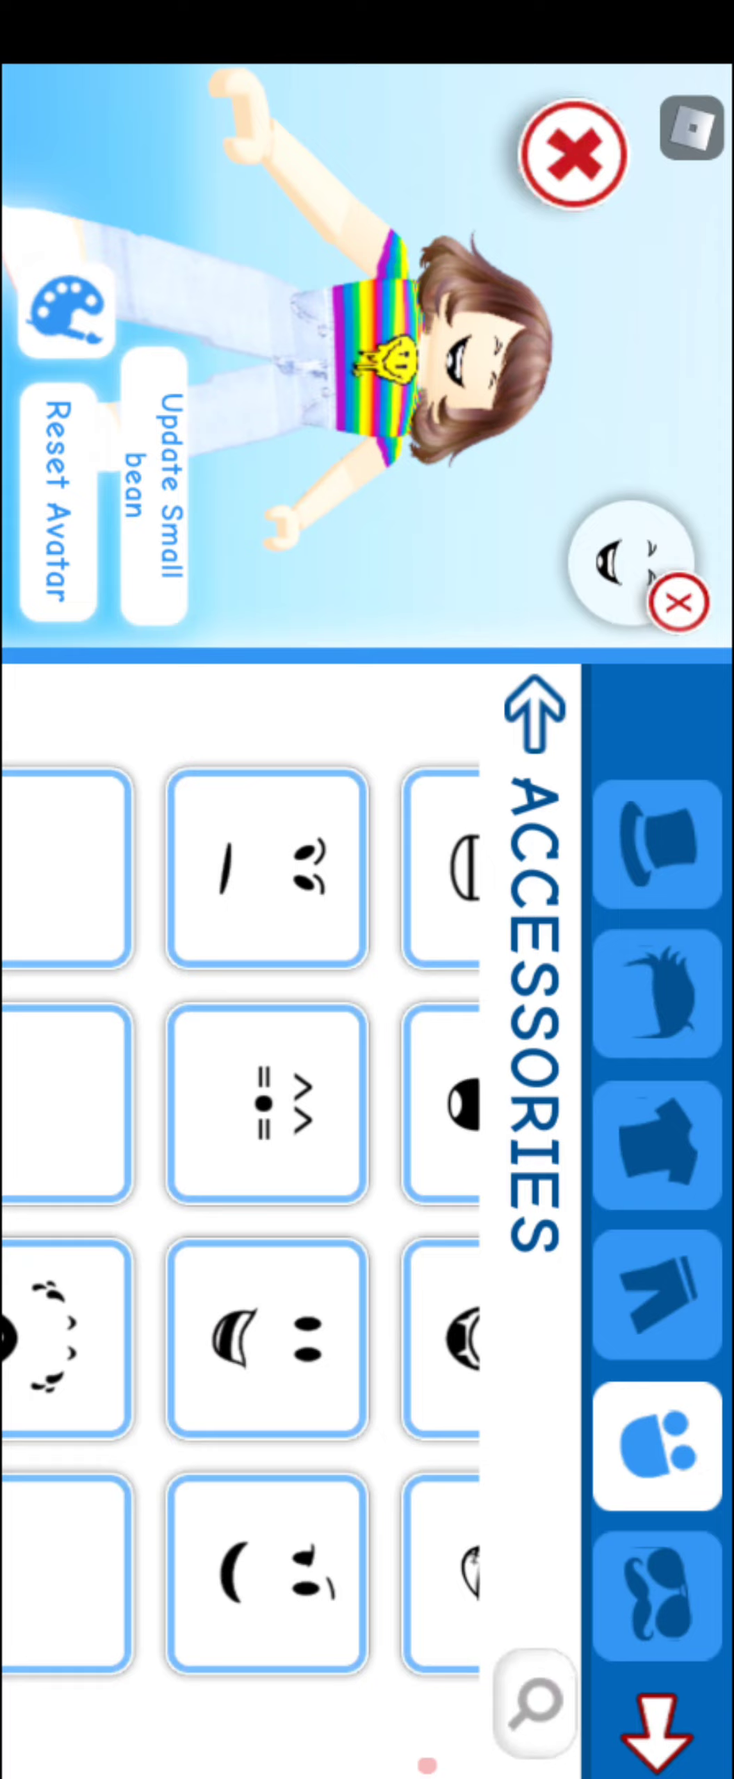
left_click_drag(84, 1112, 417, 1112)
left_click(657, 1597)
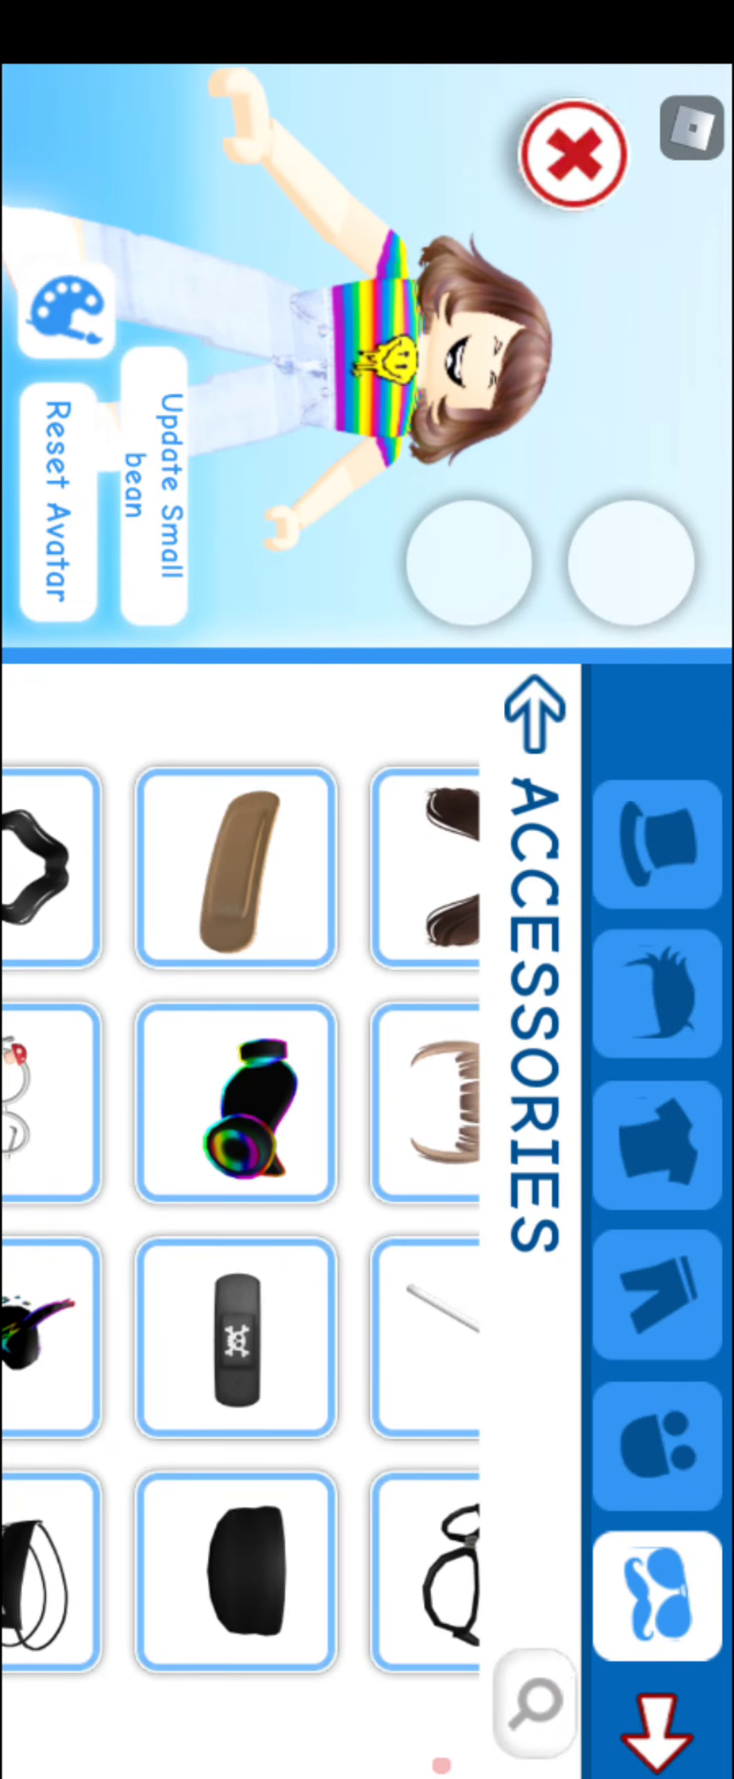
Browse the further accessory categories, including necklaces and bags.
left_click(657, 1735)
left_click(361, 1224)
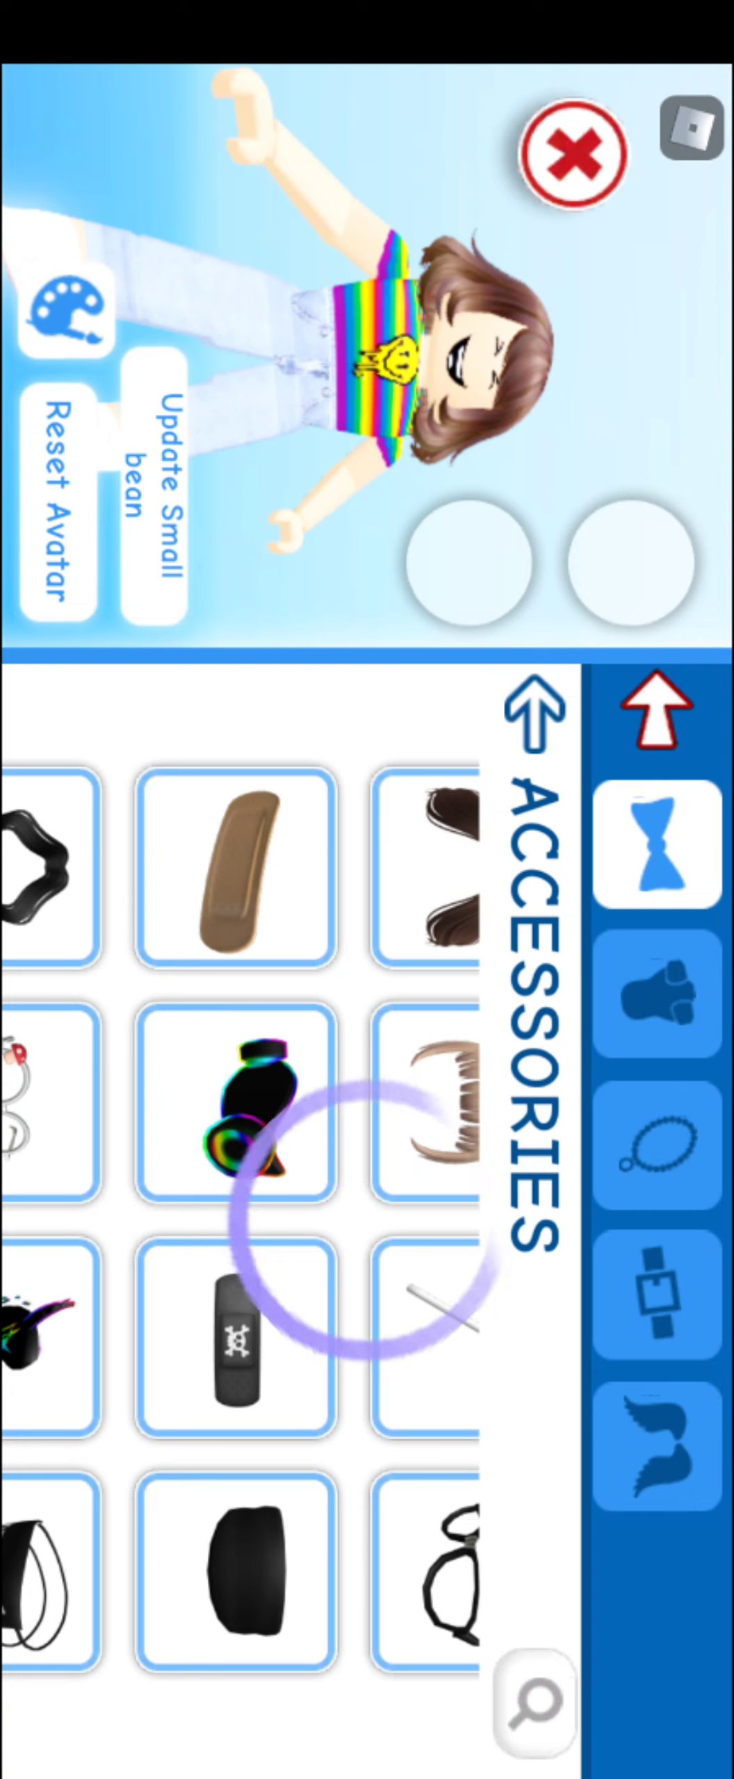
left_click_drag(84, 1183, 417, 1182)
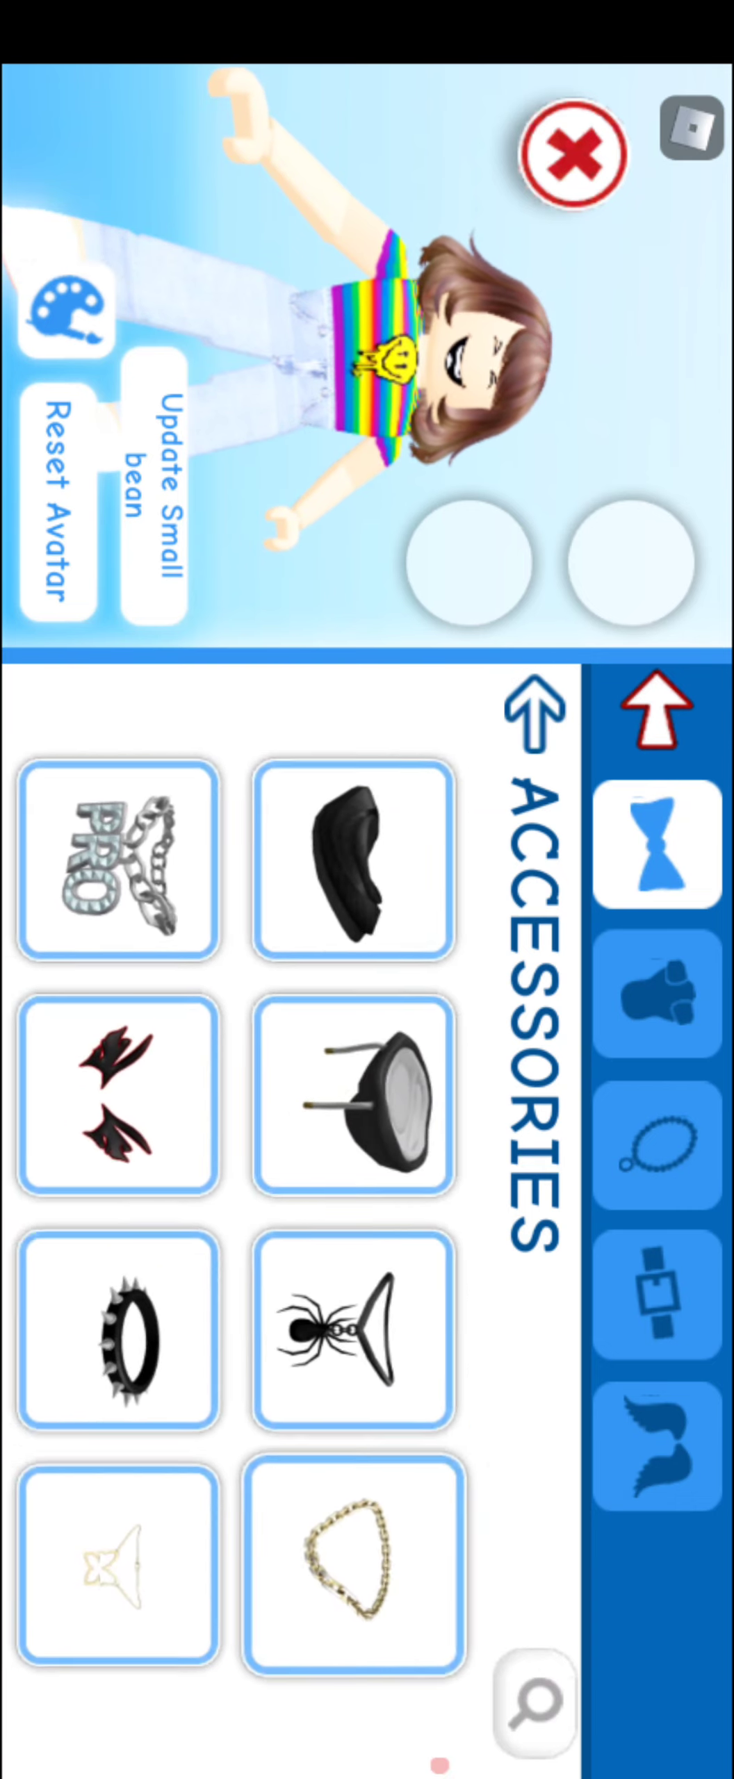
left_click_drag(112, 1182, 418, 1181)
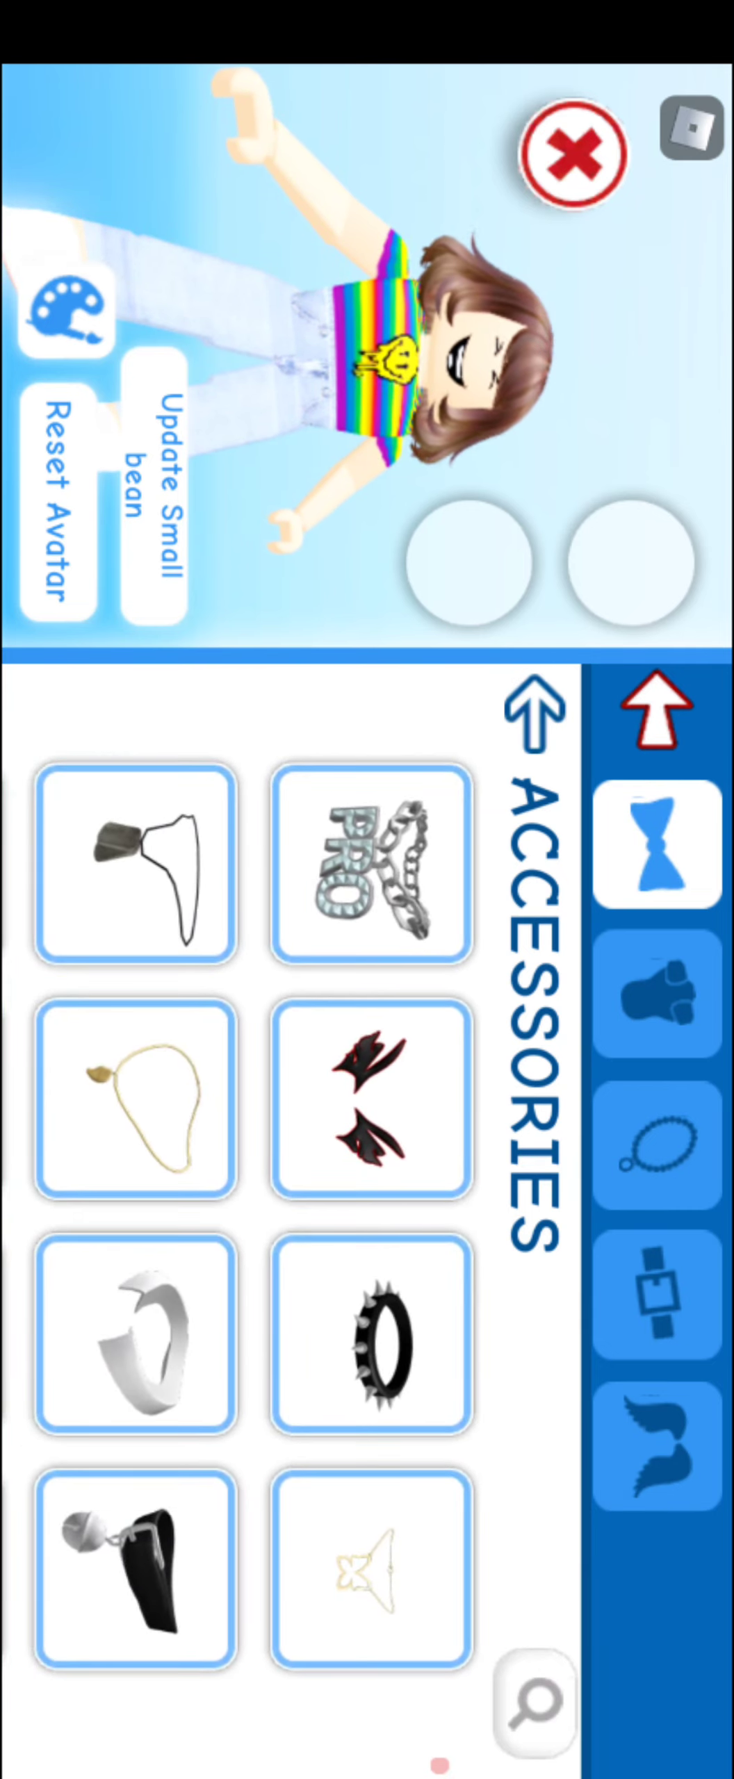
left_click(656, 1143)
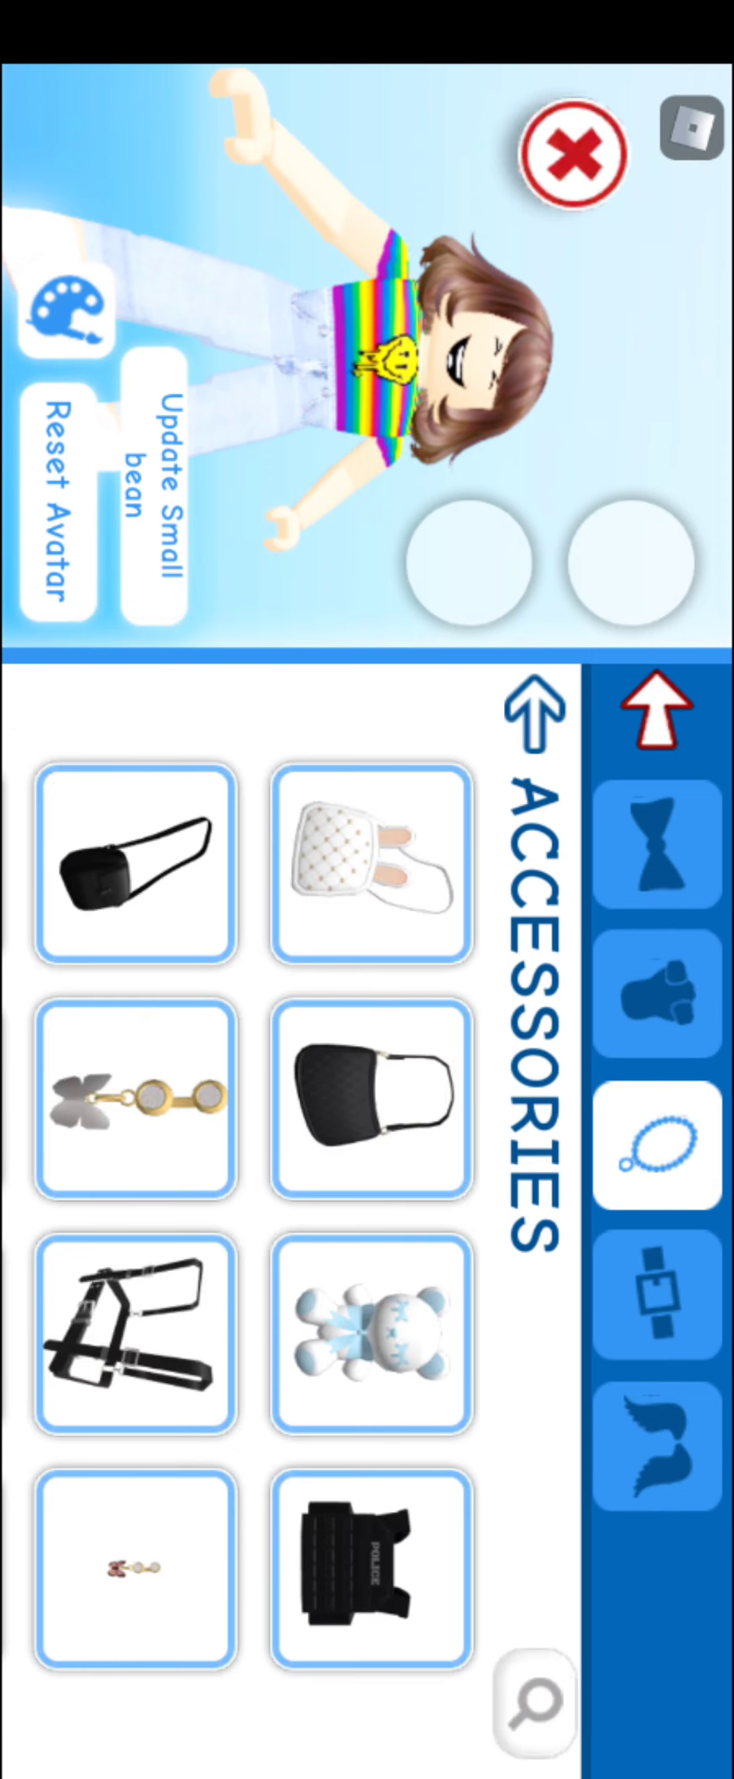
left_click_drag(139, 1224, 418, 1224)
Try the red plaid skirt, then put the white jacket on the avatar instead.
left_click(657, 1296)
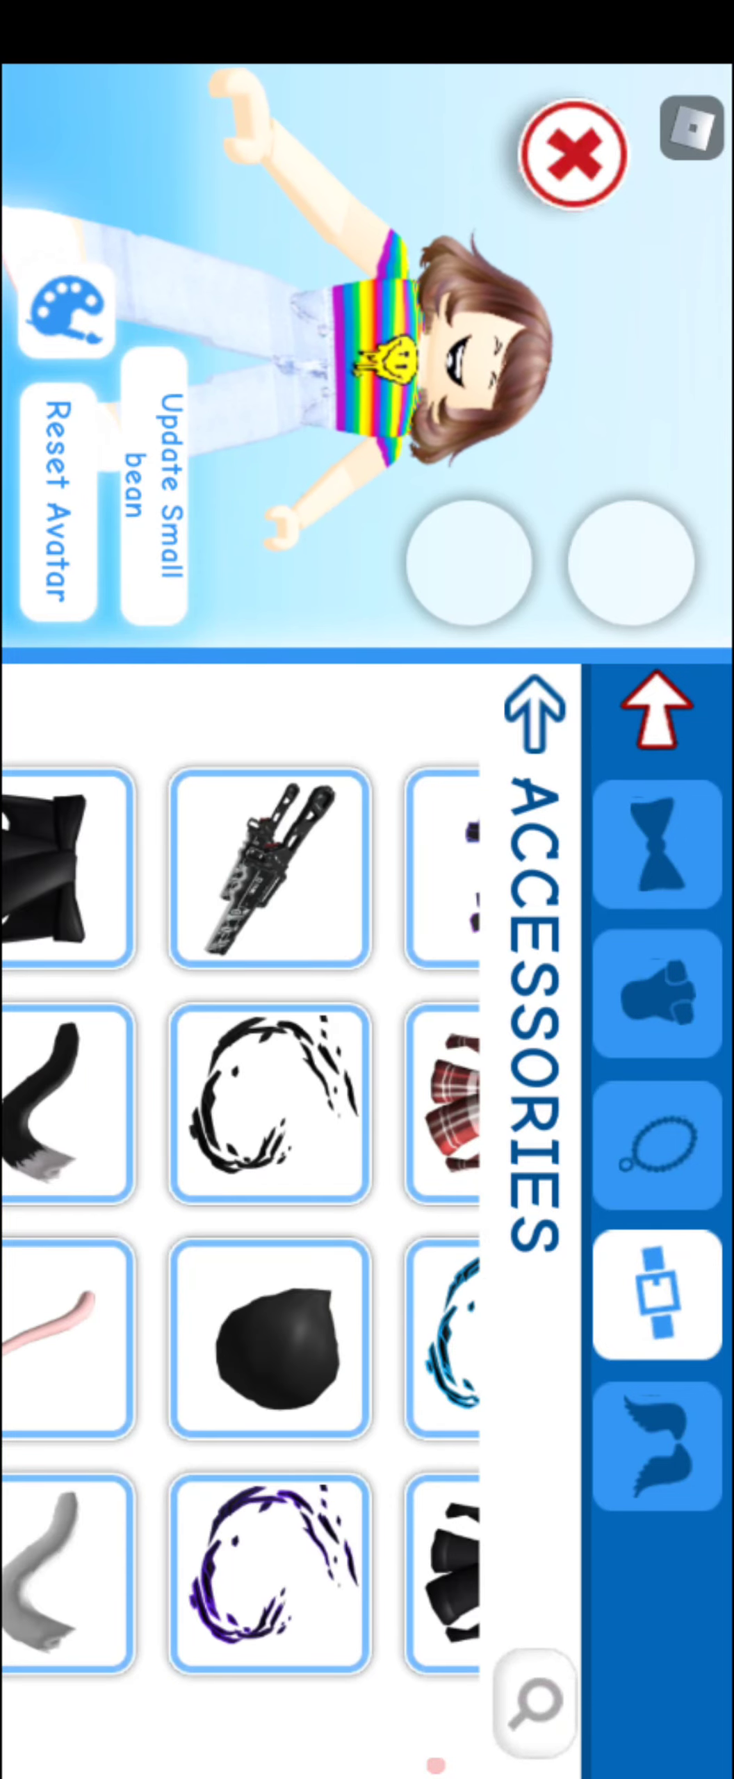
left_click(443, 1103)
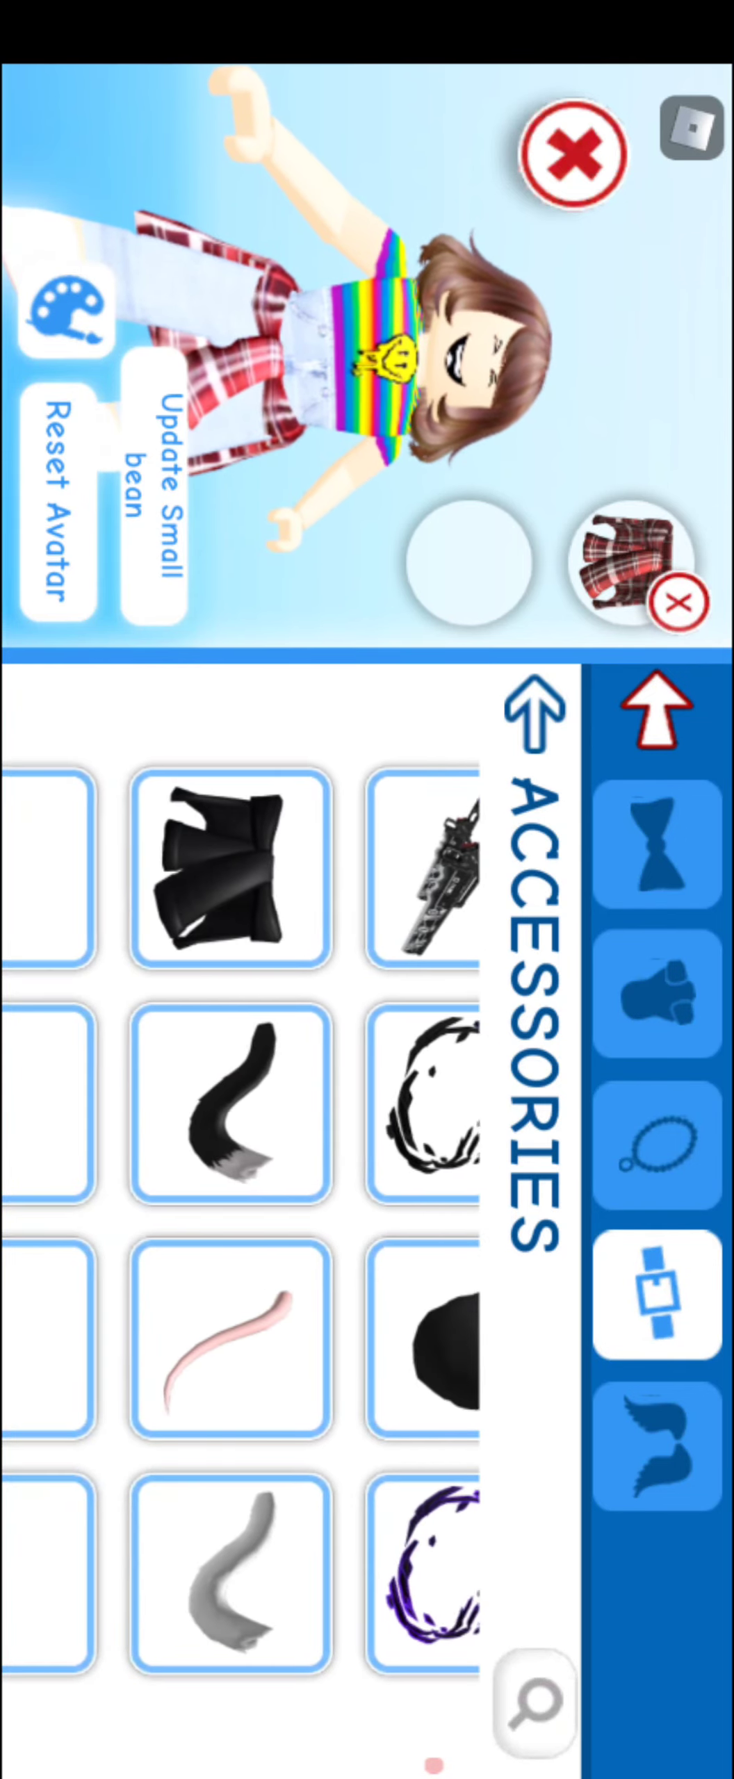
left_click_drag(209, 1529, 208, 974)
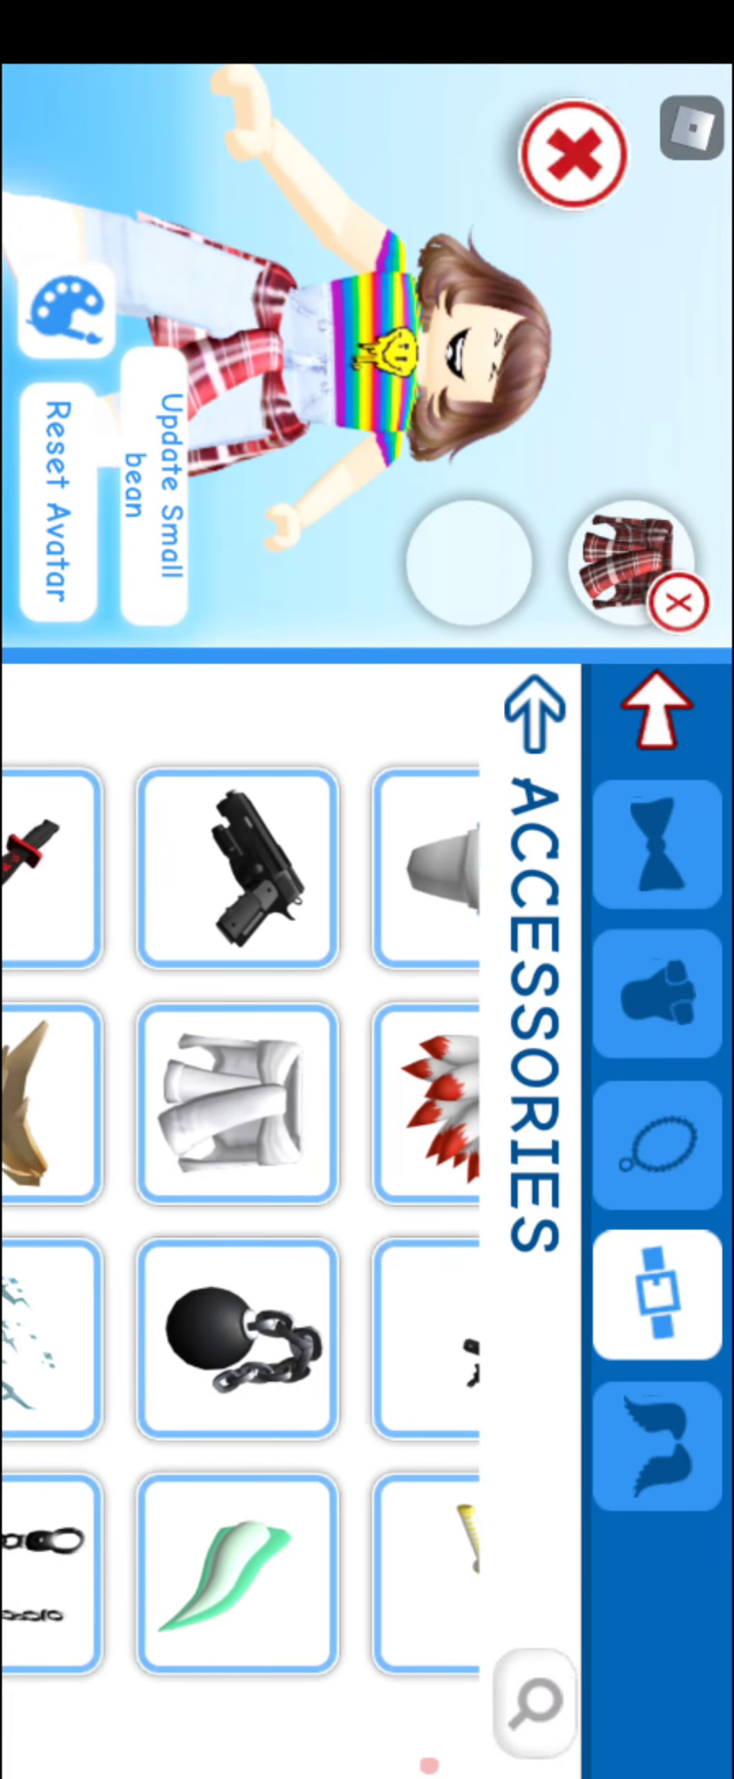
left_click(238, 1072)
left_click_drag(209, 1529, 209, 835)
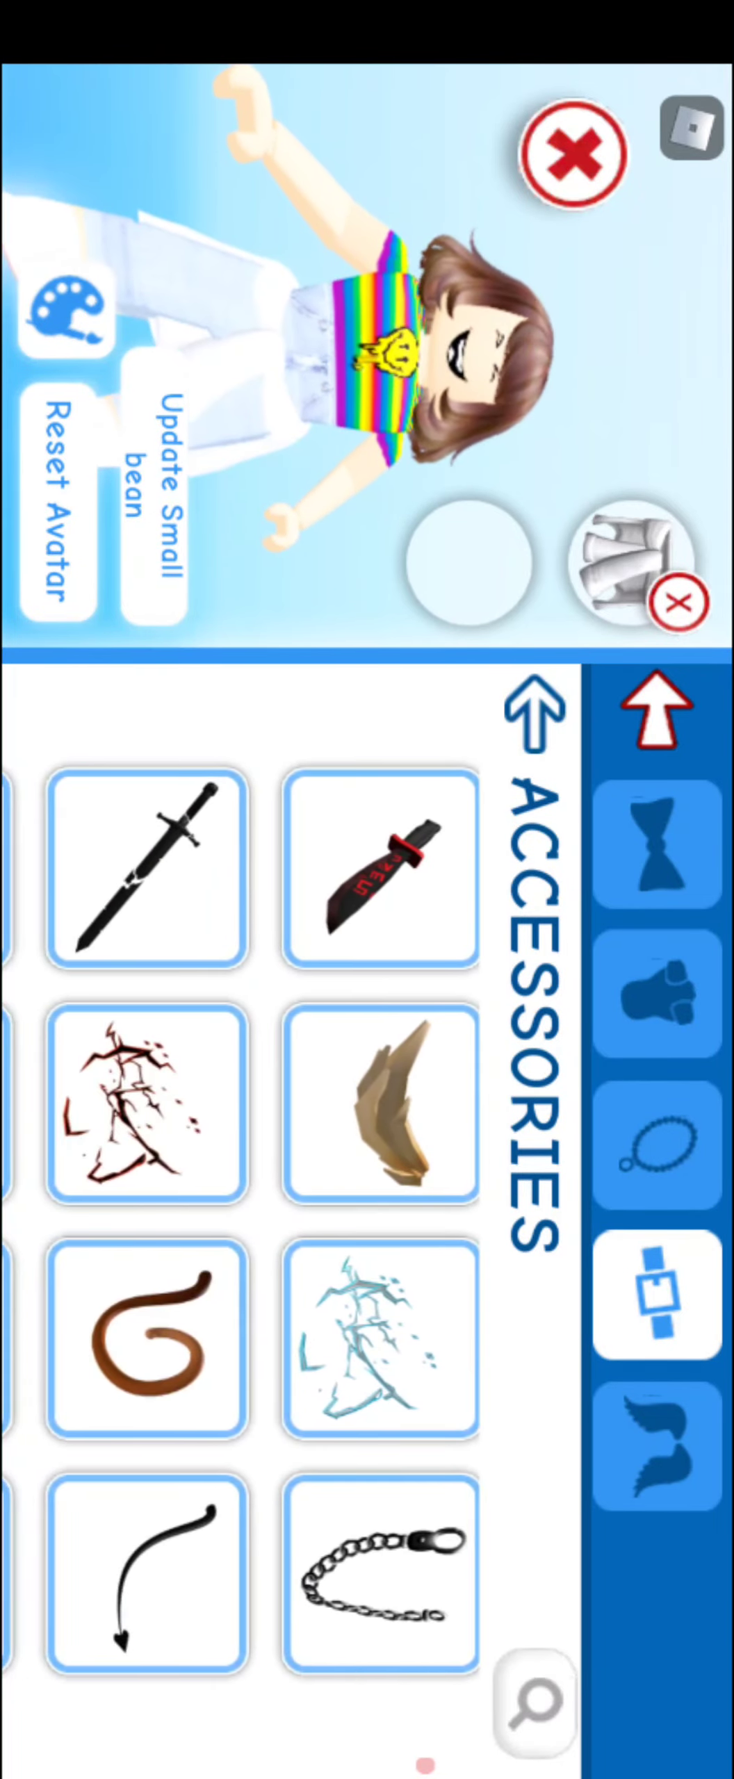
Search accessories for 'jack', try the grey-blue jacket, and wear the dark denim jacket.
left_click(532, 1703)
type("jack")
key("Return")
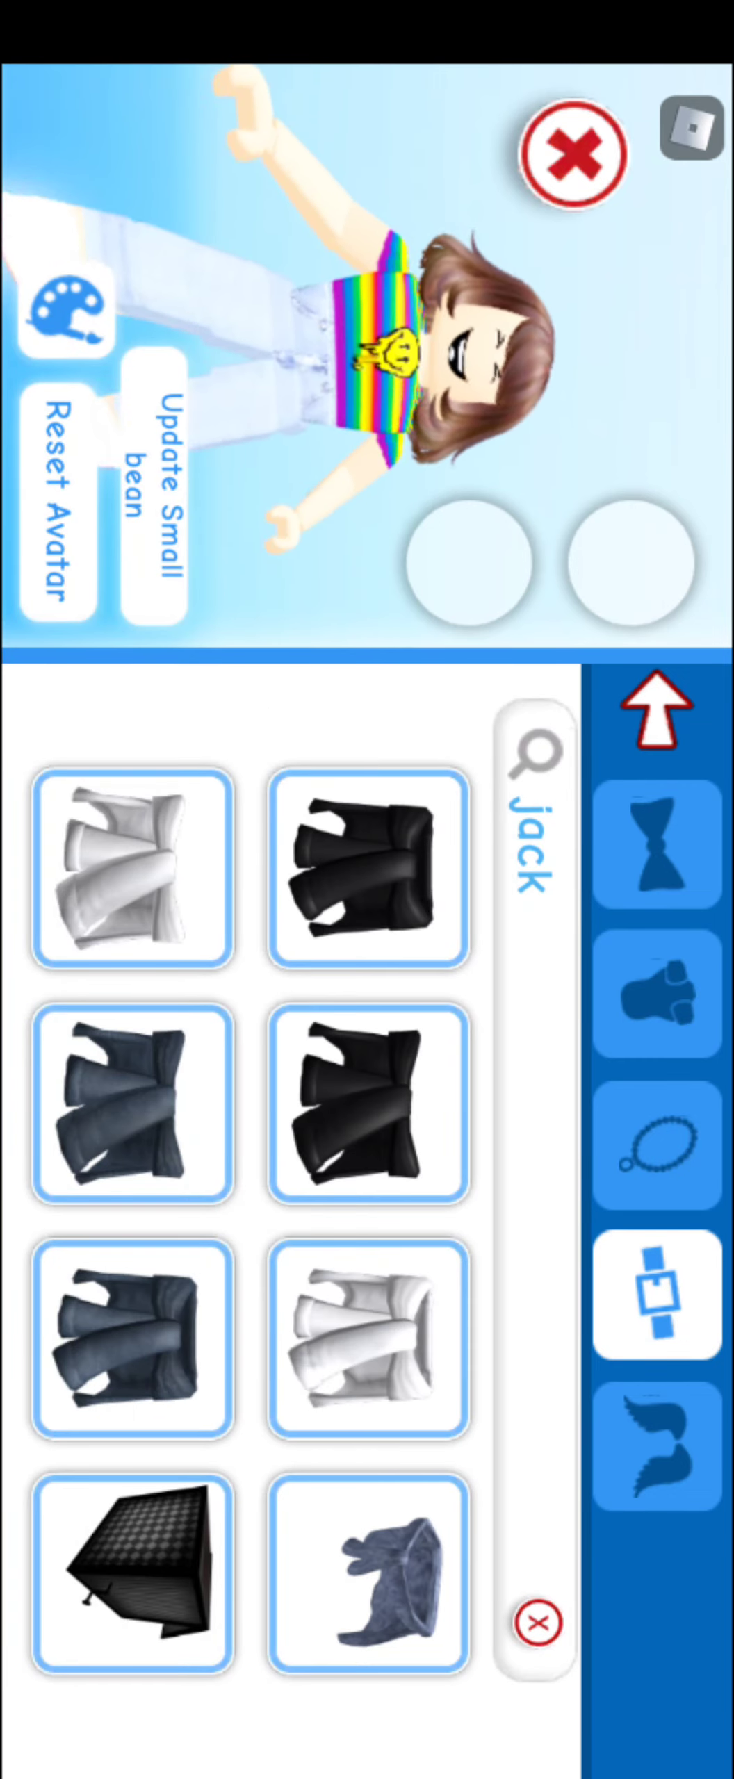
left_click(368, 1572)
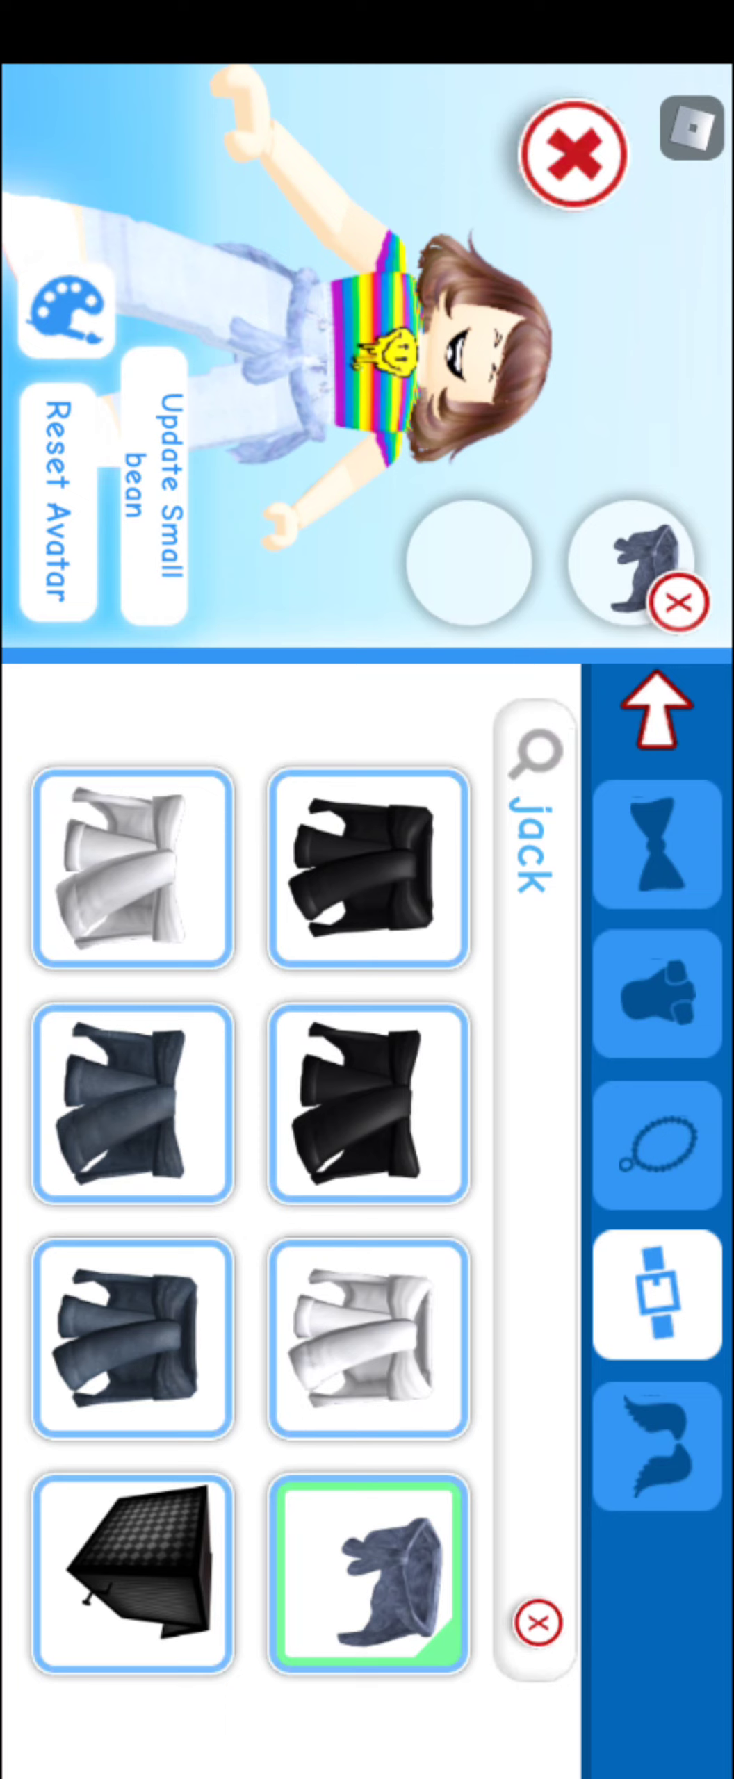
left_click(132, 1338)
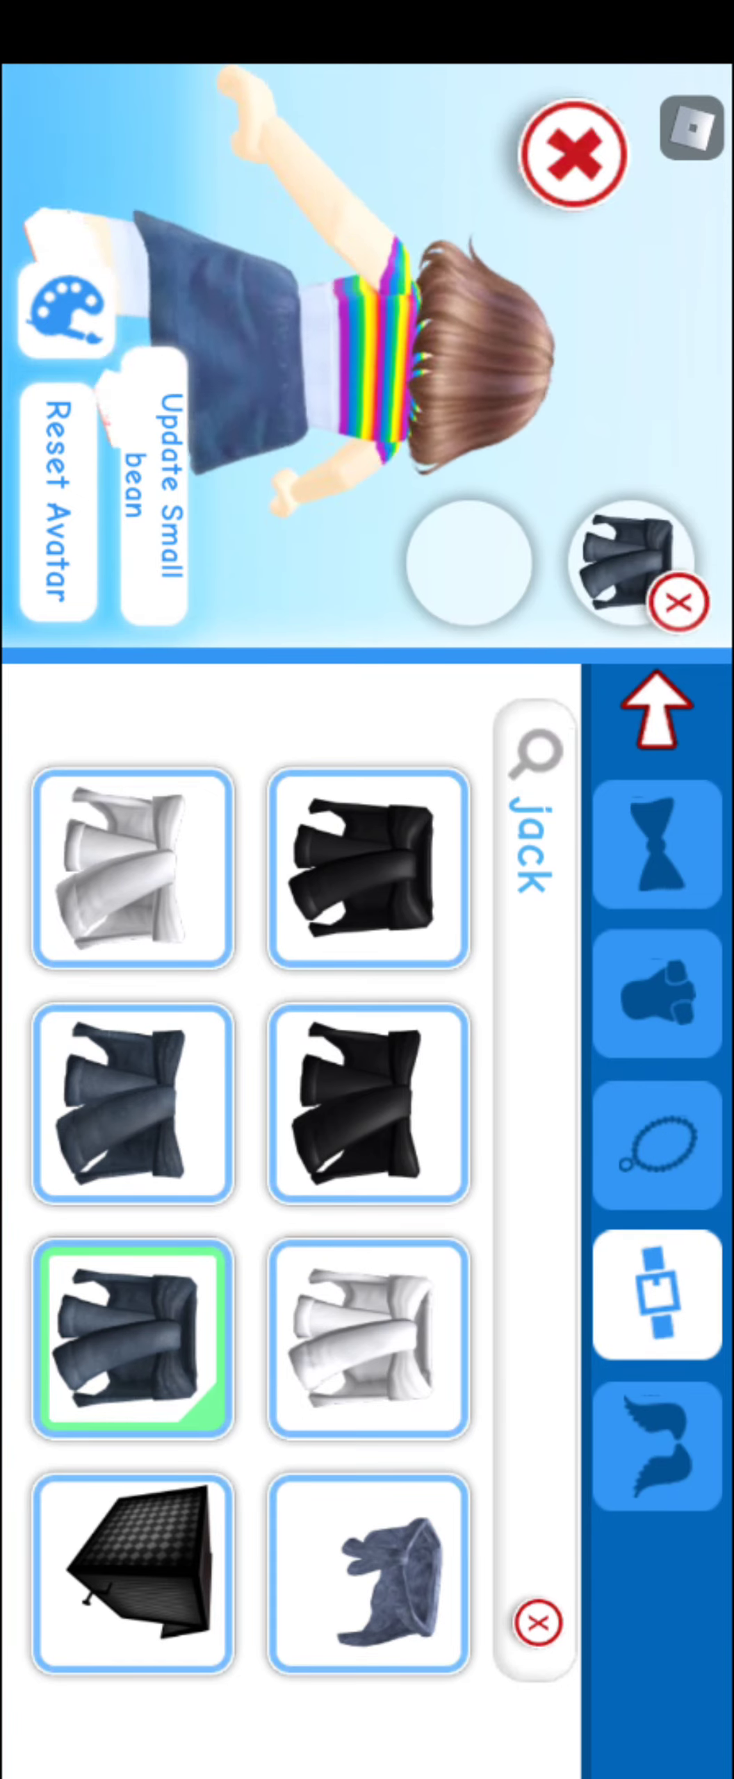
left_click(537, 1623)
Look through the animation bundles, then exit the avatar editor.
left_click(516, 713)
left_click(279, 1054)
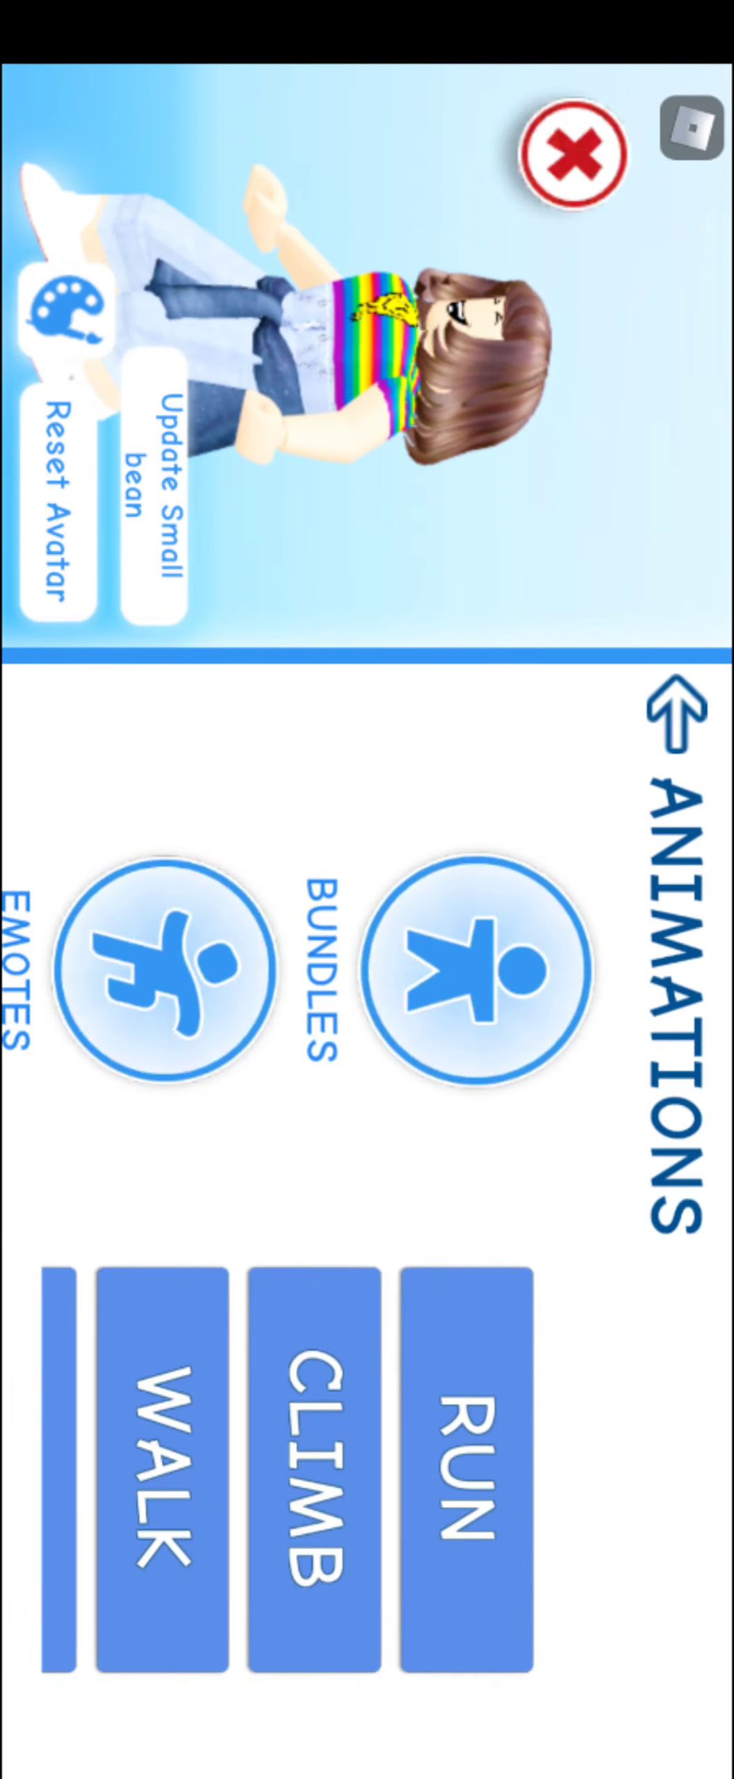
left_click(460, 970)
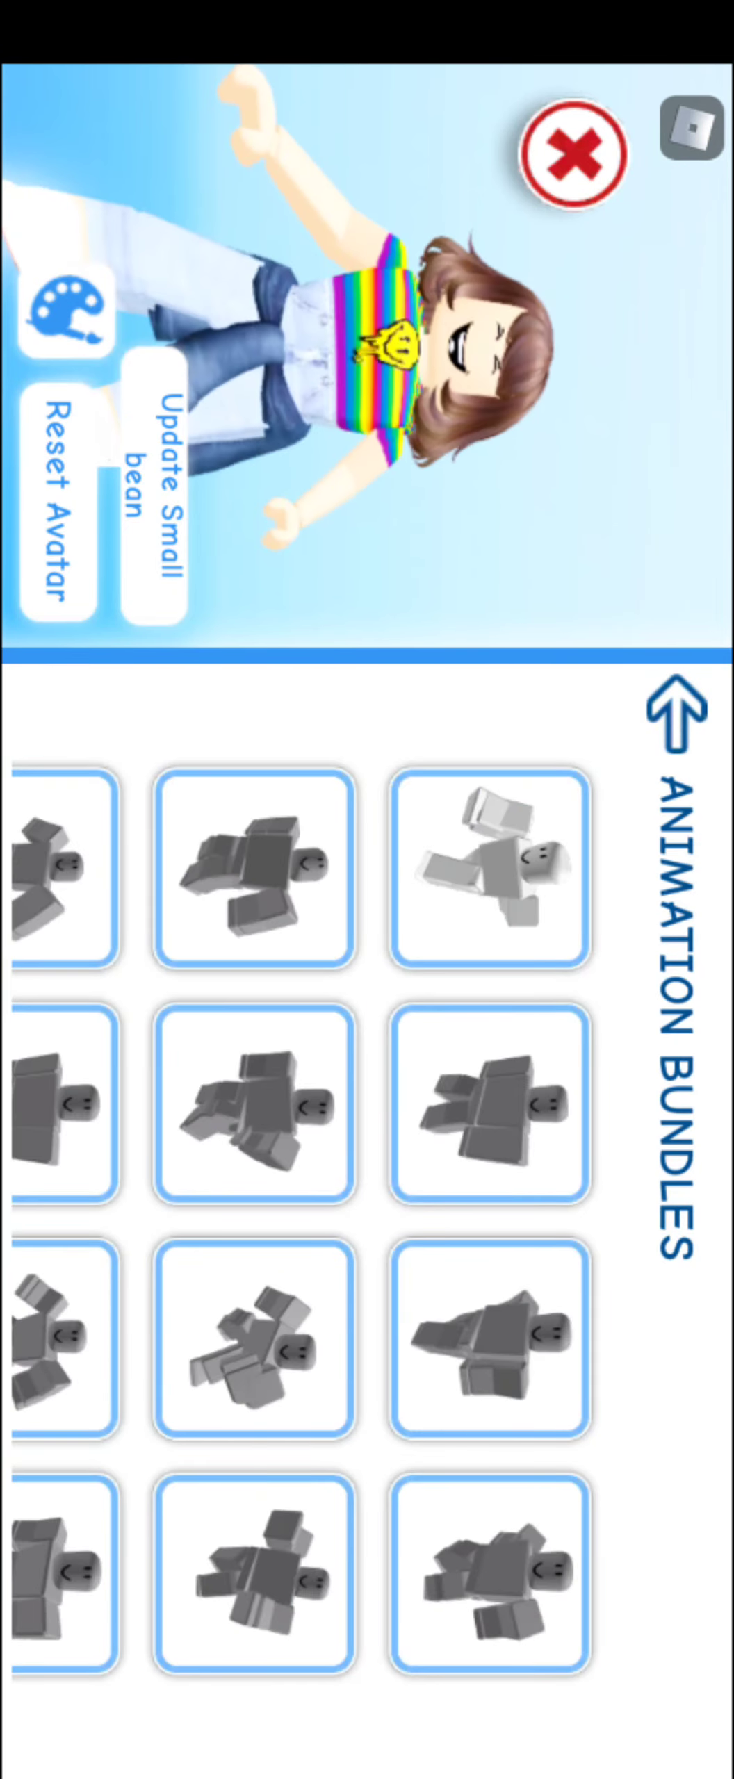
scroll(307, 1224, "down", 3)
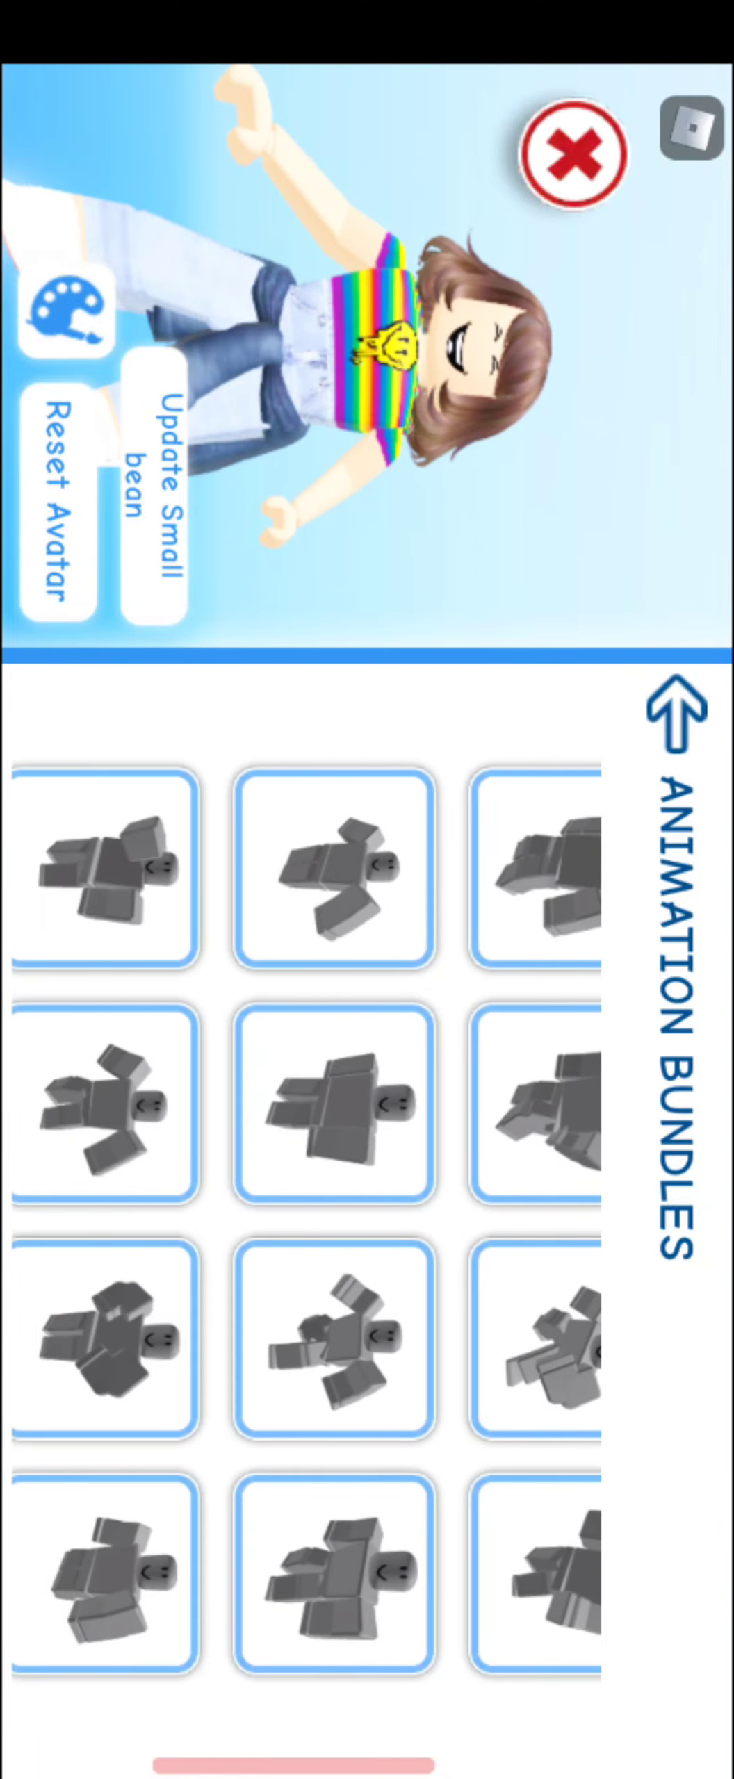
scroll(307, 1225, "down", 3)
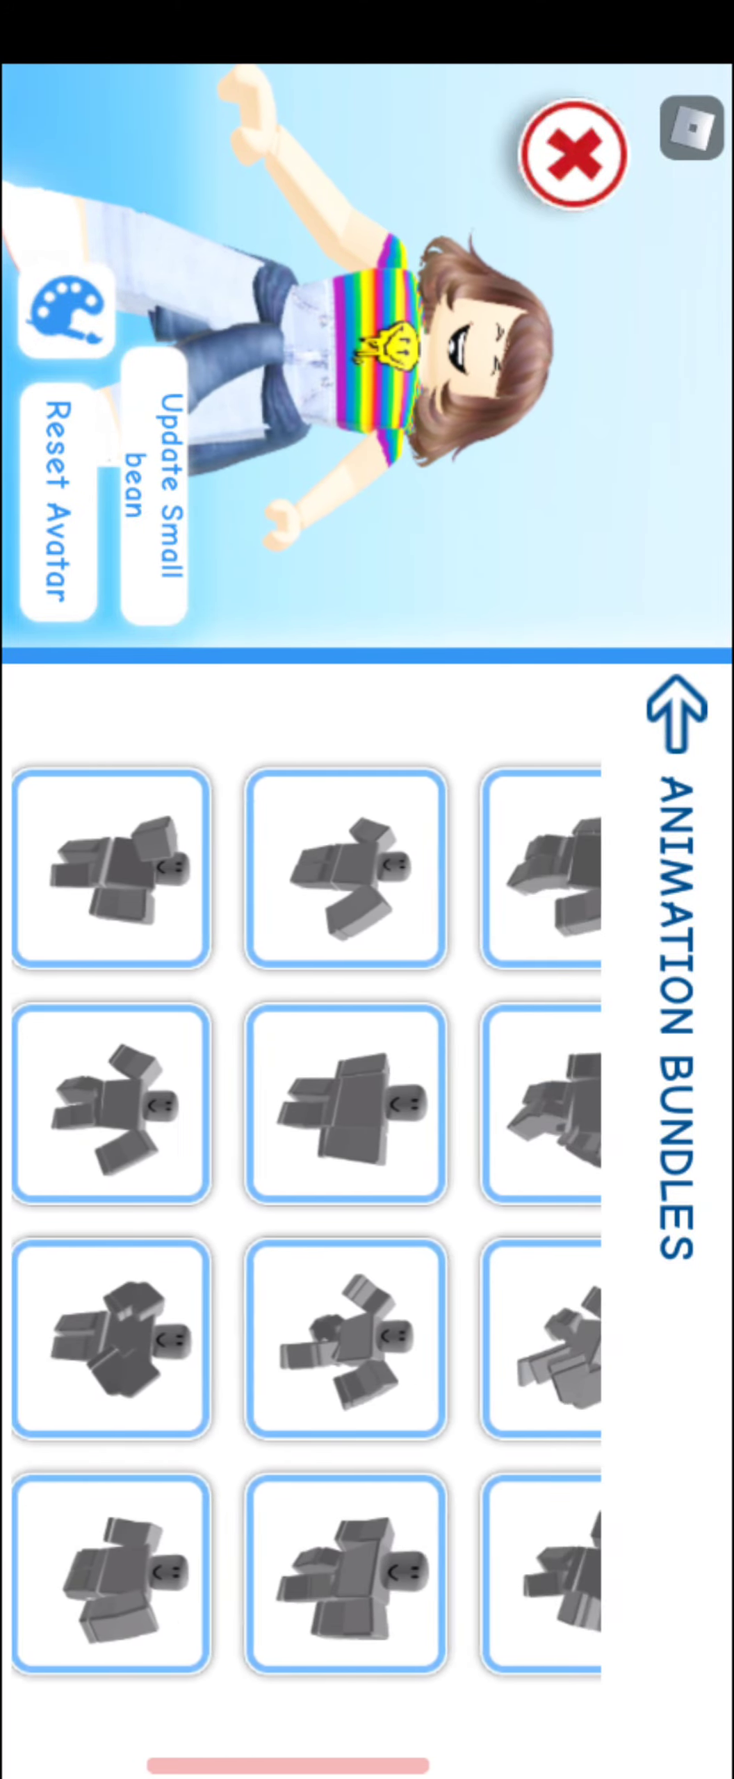
left_click(572, 154)
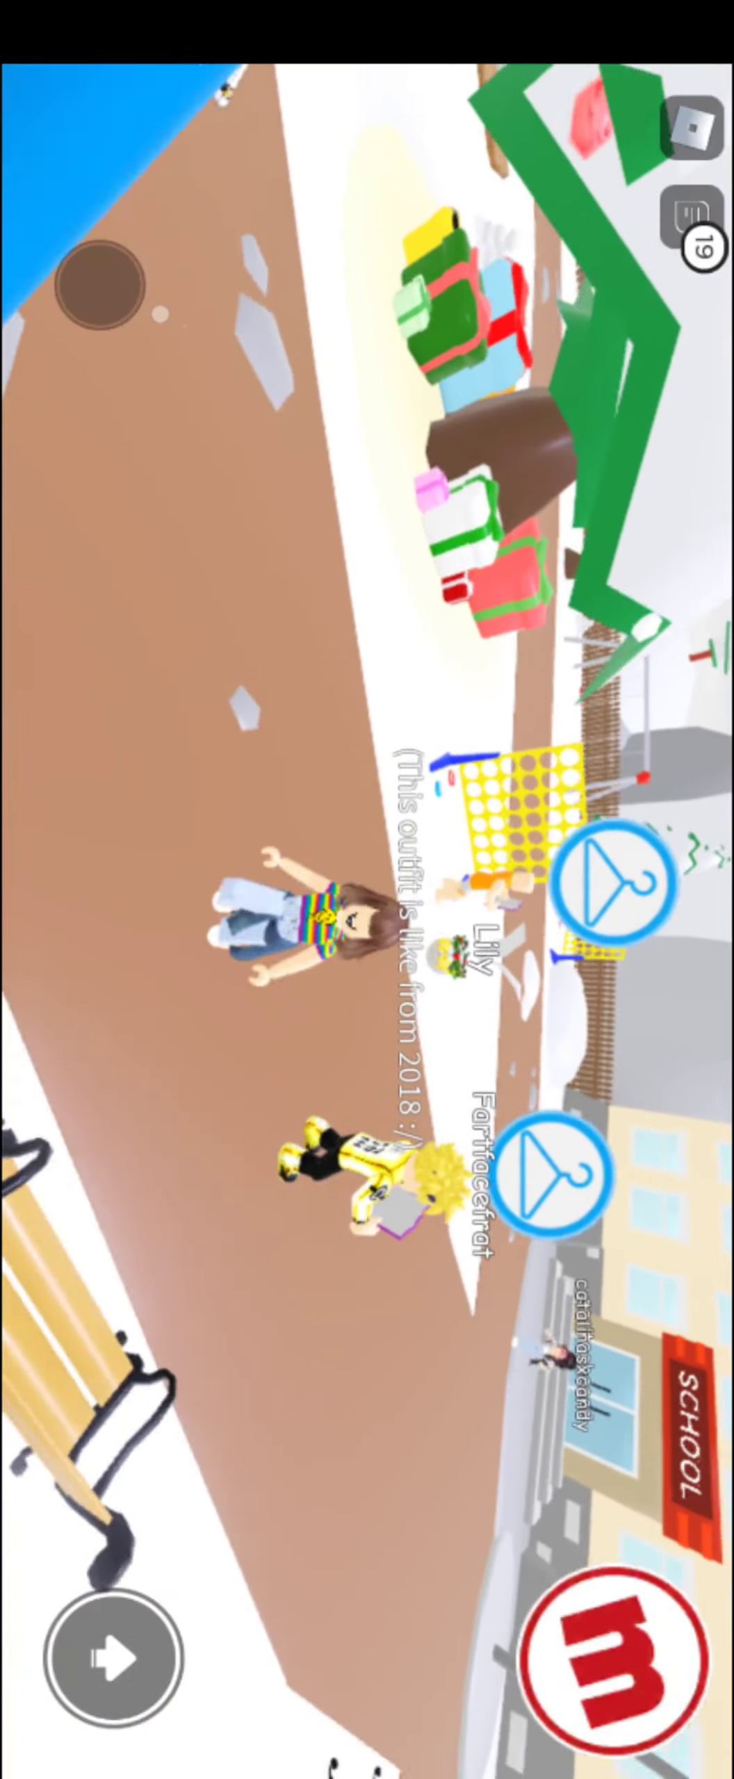
Open the RP Name dialog from the main menu and erase 'outfit from 2018'.
left_click_drag(278, 1252, 278, 557)
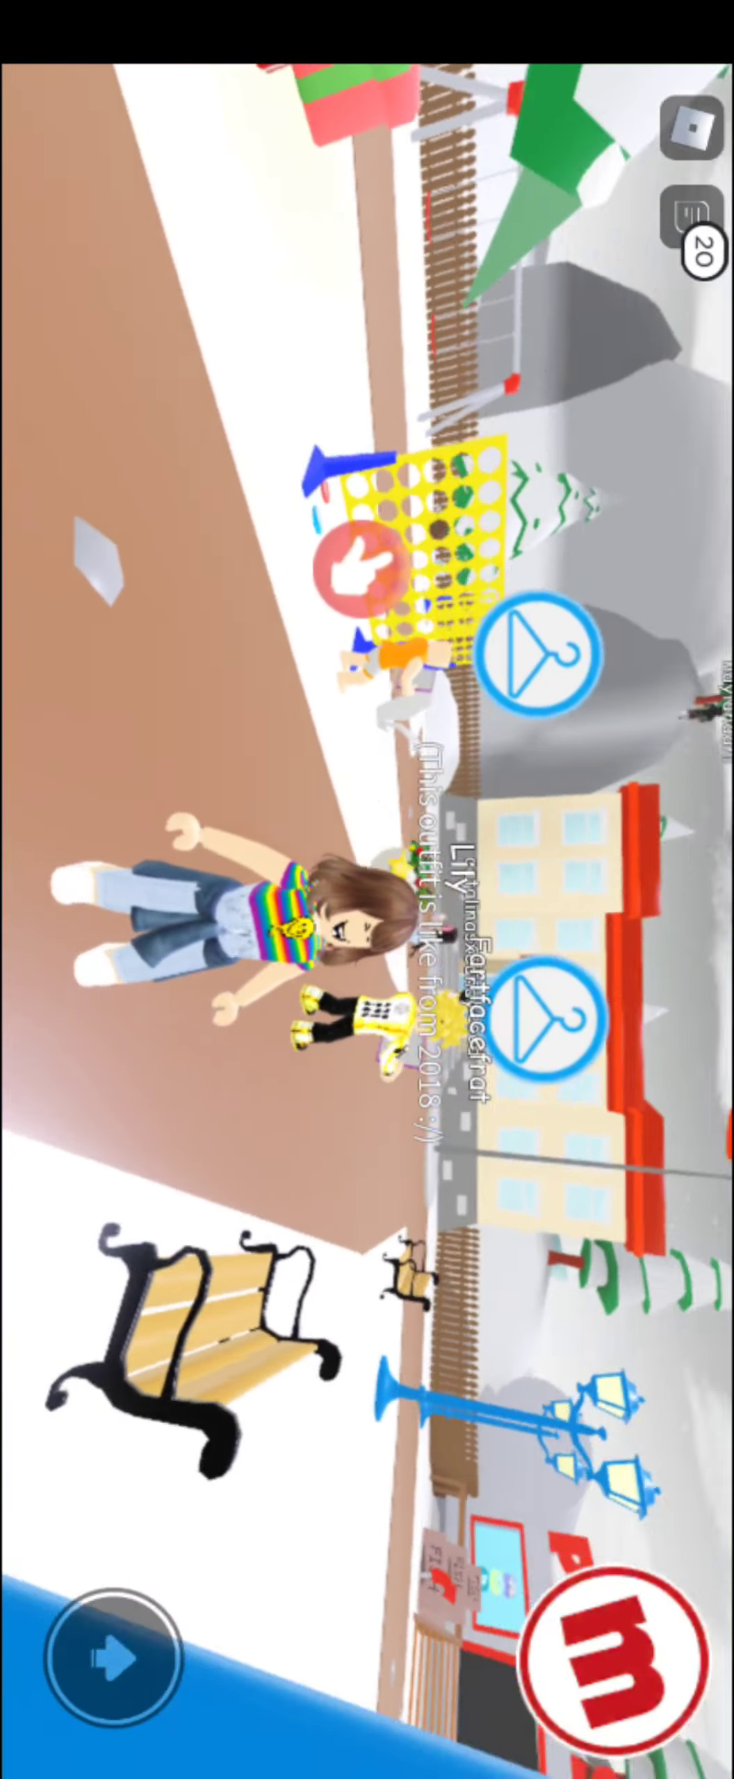
left_click_drag(279, 1252, 279, 696)
left_click(611, 1655)
left_click(611, 1654)
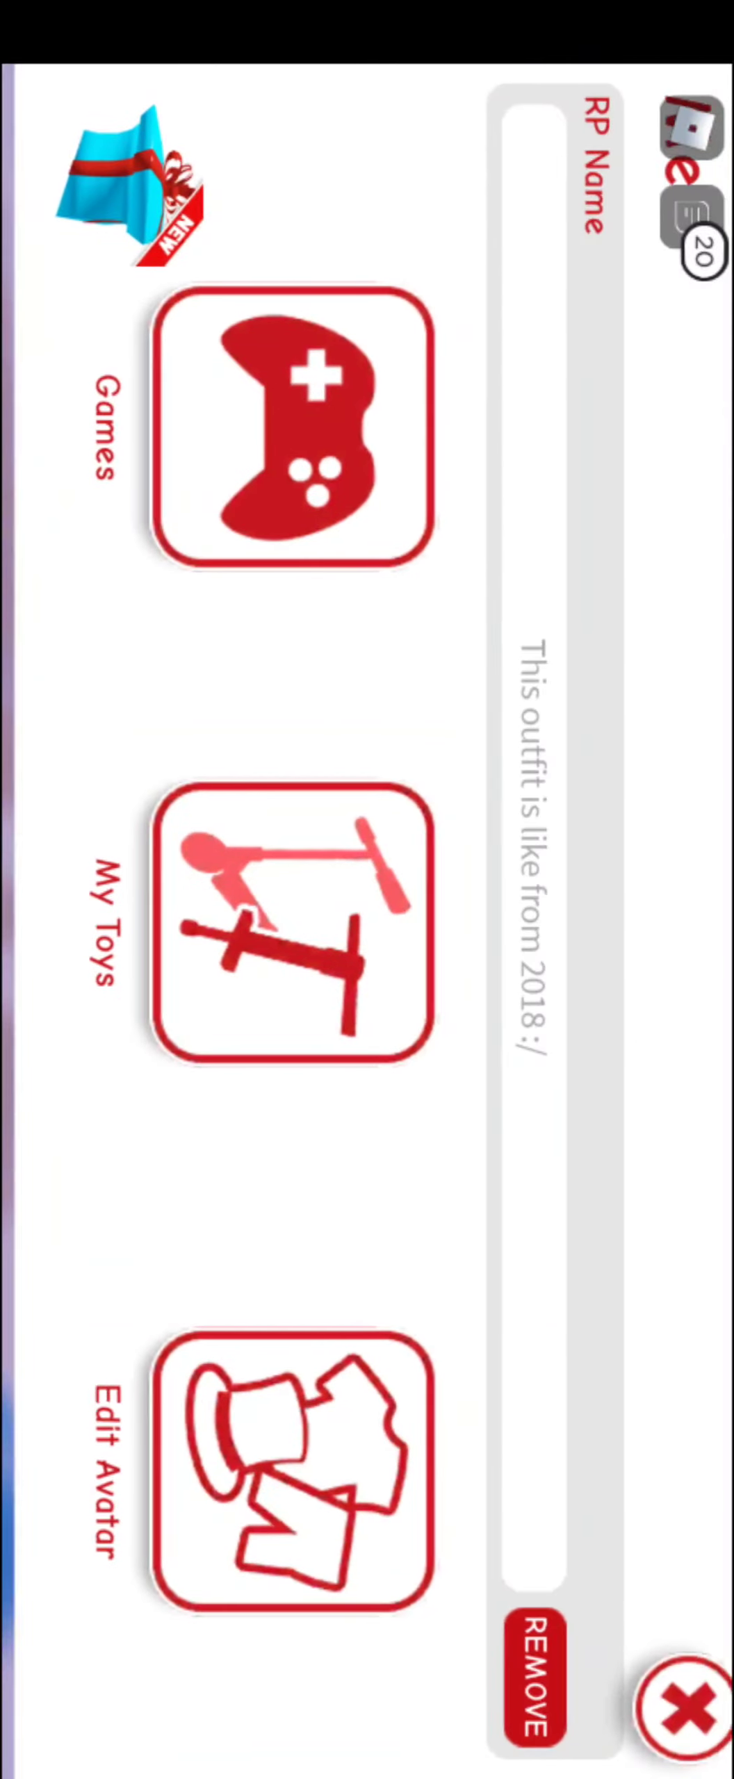
left_click(514, 1704)
left_click(445, 918)
left_click(388, 918)
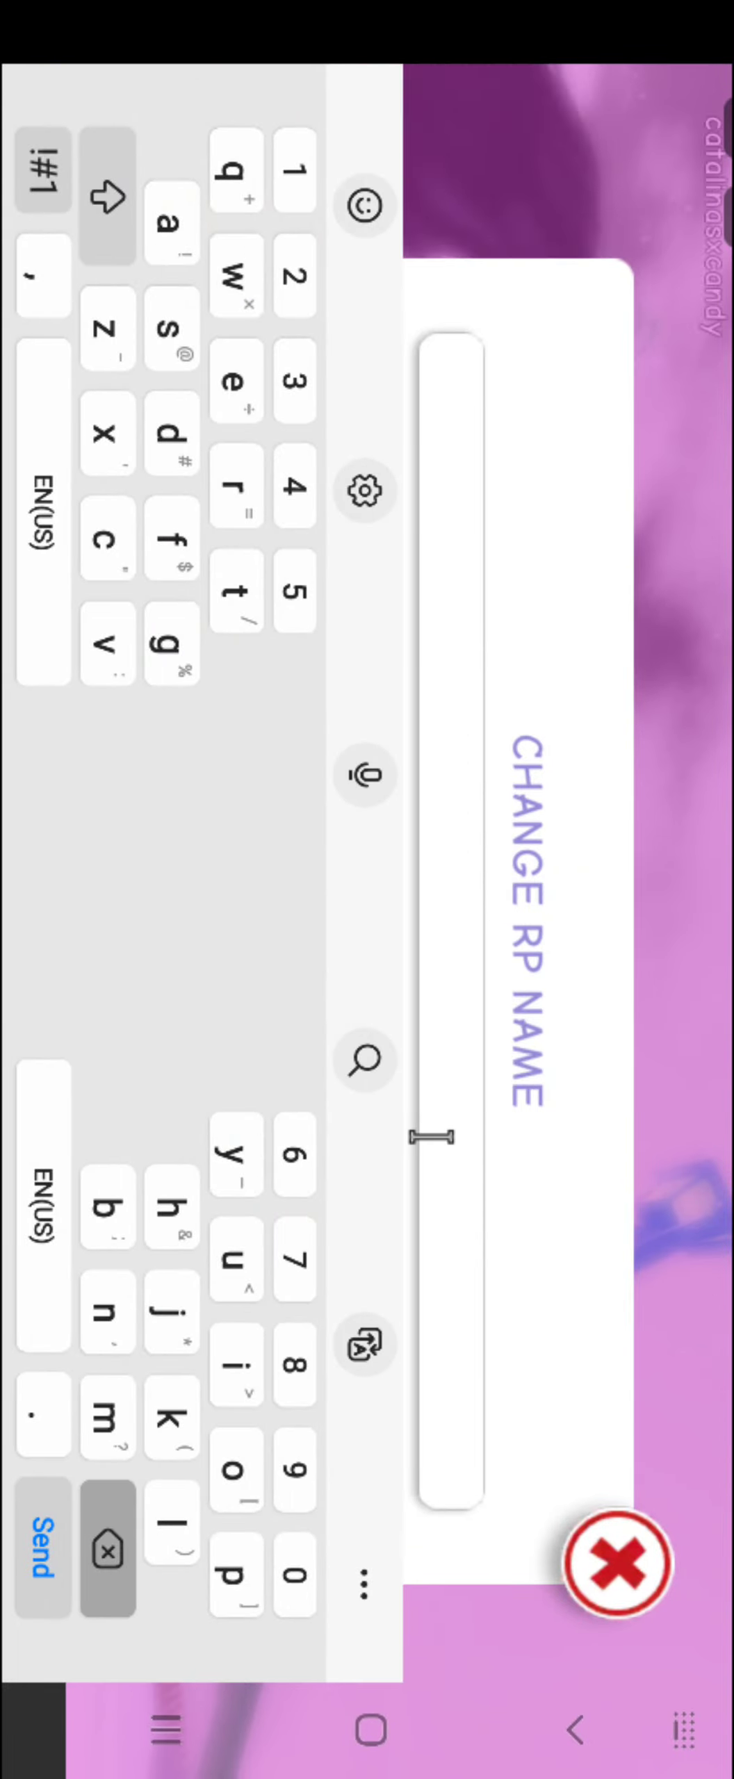